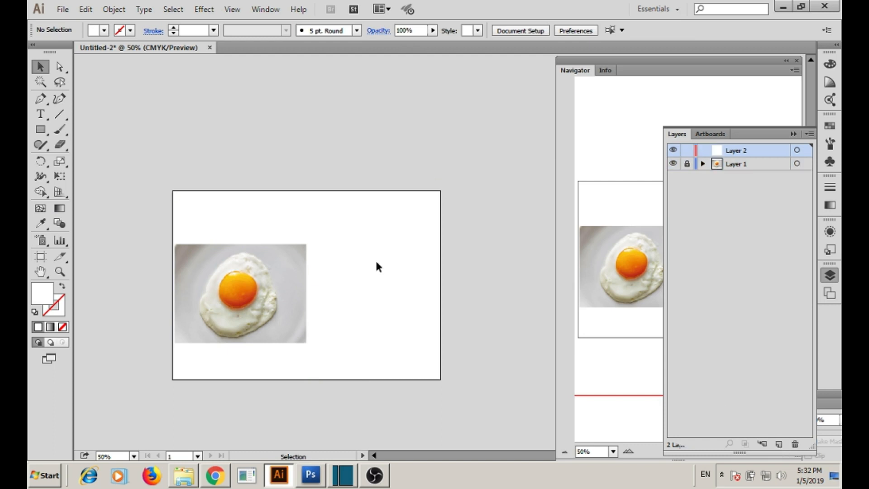
Marquee-zoom twice to get a close view of the fried egg photo.
{"action": "left_click_drag", "start_coordinate": [295, 184], "coordinate": [94, 234]}
{"action": "left_click_drag", "start_coordinate": [121, 188], "coordinate": [230, 409]}
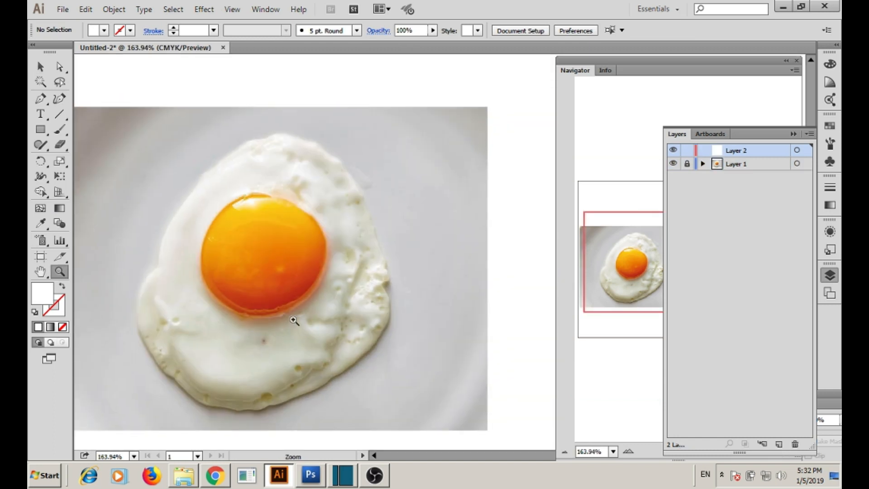
With a 2 pt Pen stroke in Outline view, trace the egg white's top and left edge.
{"action": "key", "text": "p"}
{"action": "left_click", "coordinate": [213, 30]}
{"action": "left_click", "coordinate": [238, 94]}
{"action": "left_click", "coordinate": [371, 218]}
{"action": "left_click_drag", "start_coordinate": [347, 168], "coordinate": [287, 135]}
{"action": "left_click", "coordinate": [673, 151], "text": "ctrl"}
{"action": "left_click", "coordinate": [271, 134]}
{"action": "left_click", "coordinate": [228, 151]}
{"action": "left_click", "coordinate": [172, 213]}
{"action": "left_click", "coordinate": [155, 266]}
Curve the outline around the egg's bottom and right side, closing it at the start point.
{"action": "left_click_drag", "start_coordinate": [137, 327], "coordinate": [150, 351]}
{"action": "left_click_drag", "start_coordinate": [170, 380], "coordinate": [180, 389]}
{"action": "left_click_drag", "start_coordinate": [218, 409], "coordinate": [227, 411]}
{"action": "left_click_drag", "start_coordinate": [248, 412], "coordinate": [283, 407]}
{"action": "left_click", "coordinate": [324, 389]}
{"action": "left_click_drag", "start_coordinate": [392, 293], "coordinate": [387, 233]}
{"action": "left_click", "coordinate": [370, 218]}
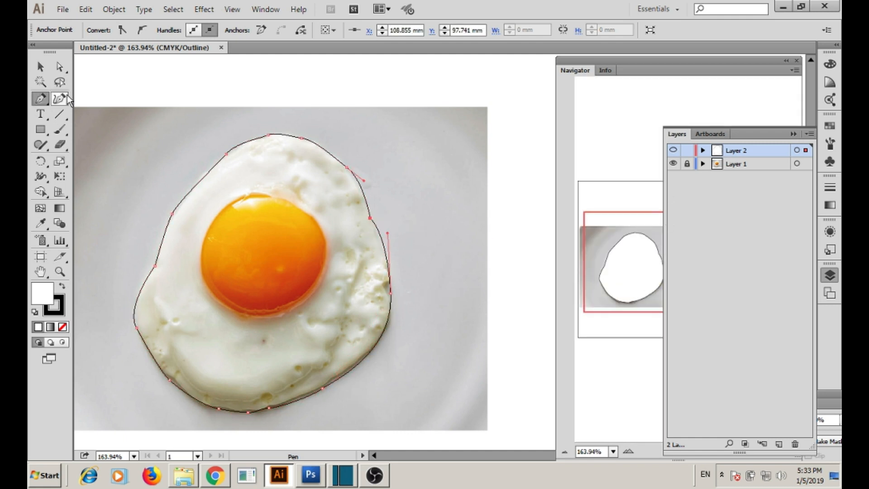
Convert the egg shape to a gradient mesh and add several vertical and horizontal mesh lines.
{"action": "left_click", "coordinate": [43, 211]}
{"action": "left_click", "coordinate": [164, 235]}
{"action": "left_click", "coordinate": [335, 201]}
{"action": "left_click", "coordinate": [328, 351]}
{"action": "left_click", "coordinate": [358, 339]}
{"action": "left_click", "coordinate": [181, 358]}
{"action": "left_click", "coordinate": [169, 308]}
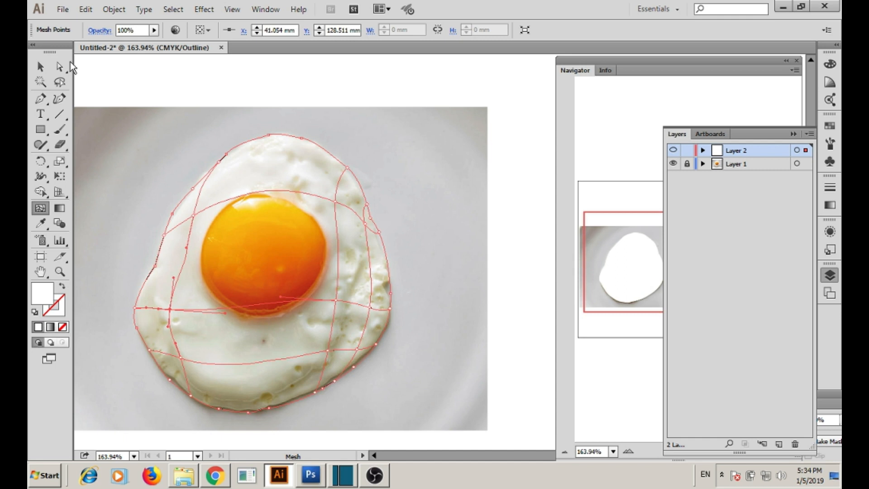
Bend one mesh line down to fit the egg, then add about nine more mesh lines.
{"action": "left_click", "coordinate": [59, 67]}
{"action": "left_click_drag", "start_coordinate": [282, 302], "coordinate": [286, 323]}
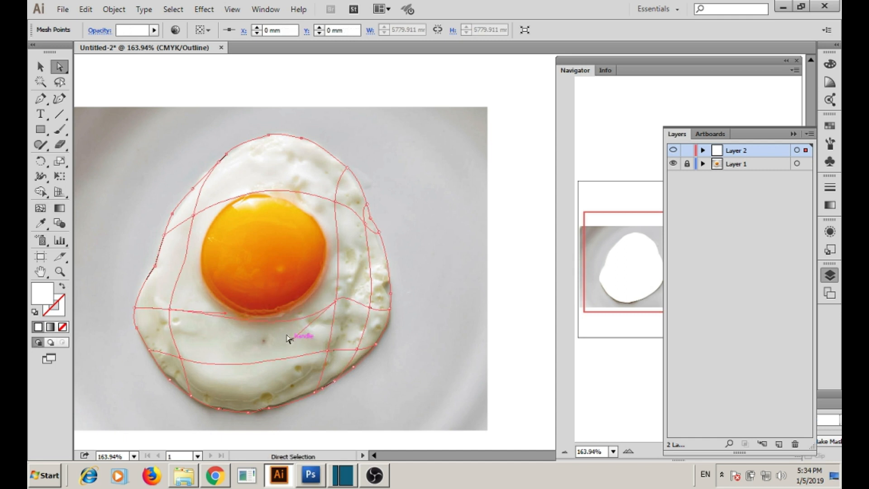
{"action": "key", "text": "u"}
{"action": "left_click", "coordinate": [339, 184]}
{"action": "left_click", "coordinate": [190, 384]}
{"action": "left_click", "coordinate": [154, 308]}
{"action": "left_click", "coordinate": [325, 177]}
{"action": "left_click", "coordinate": [320, 335]}
{"action": "left_click", "coordinate": [194, 310]}
{"action": "left_click", "coordinate": [252, 165]}
{"action": "left_click", "coordinate": [277, 166]}
{"action": "left_click", "coordinate": [296, 341]}
Zoom into the egg's lower edge and move the lower mesh points onto the contour.
{"action": "key", "text": "z"}
{"action": "left_click_drag", "start_coordinate": [100, 262], "coordinate": [129, 292]}
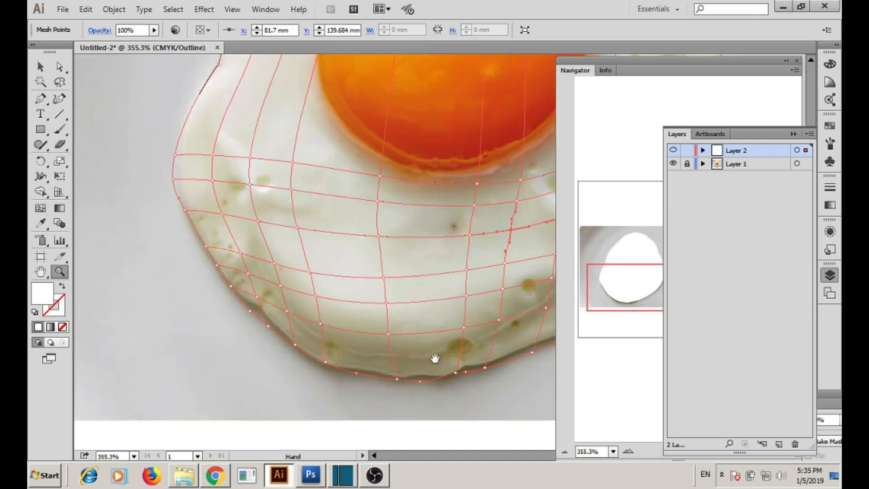
{"action": "key", "text": "u"}
{"action": "key", "text": "space"}
{"action": "left_click_drag", "start_coordinate": [389, 329], "coordinate": [233, 341]}
{"action": "key", "text": "a"}
{"action": "left_click_drag", "start_coordinate": [308, 345], "coordinate": [311, 339]}
{"action": "left_click_drag", "start_coordinate": [361, 311], "coordinate": [363, 307]}
{"action": "left_click_drag", "start_coordinate": [314, 324], "coordinate": [351, 327]}
Reposition more lower and left-side mesh points to follow the egg white's edge.
{"action": "key", "text": "space"}
{"action": "left_click_drag", "start_coordinate": [399, 304], "coordinate": [376, 326]}
{"action": "key", "text": "space"}
{"action": "left_click_drag", "start_coordinate": [435, 350], "coordinate": [431, 373]}
{"action": "left_click_drag", "start_coordinate": [388, 332], "coordinate": [394, 301]}
{"action": "key", "text": "space"}
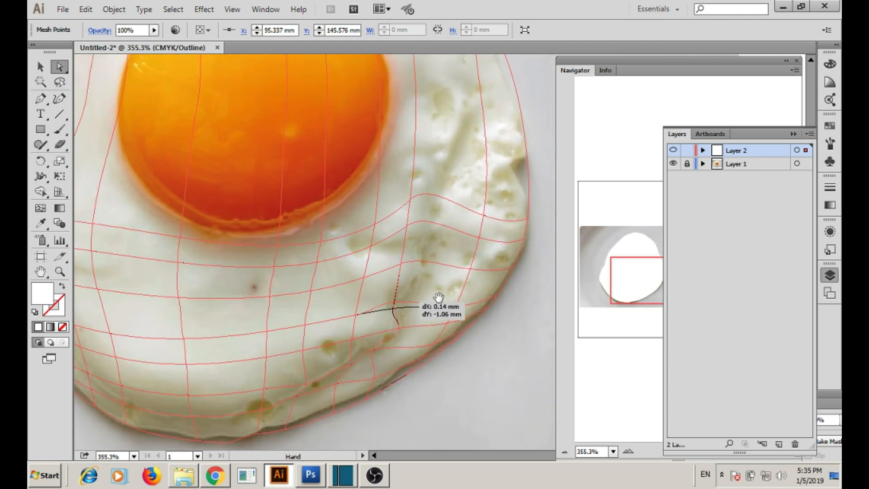
{"action": "left_click_drag", "start_coordinate": [190, 315], "coordinate": [386, 346]}
{"action": "left_click_drag", "start_coordinate": [265, 302], "coordinate": [281, 333]}
{"action": "left_click_drag", "start_coordinate": [225, 303], "coordinate": [235, 302]}
{"action": "left_click_drag", "start_coordinate": [234, 336], "coordinate": [246, 337]}
Shift the right-side and lower mesh points along the egg's contour.
{"action": "key", "text": "space"}
{"action": "left_click_drag", "start_coordinate": [253, 268], "coordinate": [121, 182]}
{"action": "left_click_drag", "start_coordinate": [489, 250], "coordinate": [461, 282]}
{"action": "mouse_move", "coordinate": [449, 245]}
{"action": "left_mouse_down"}
{"action": "mouse_move", "coordinate": [464, 261]}
{"action": "mouse_move", "coordinate": [460, 254]}
{"action": "left_mouse_up"}
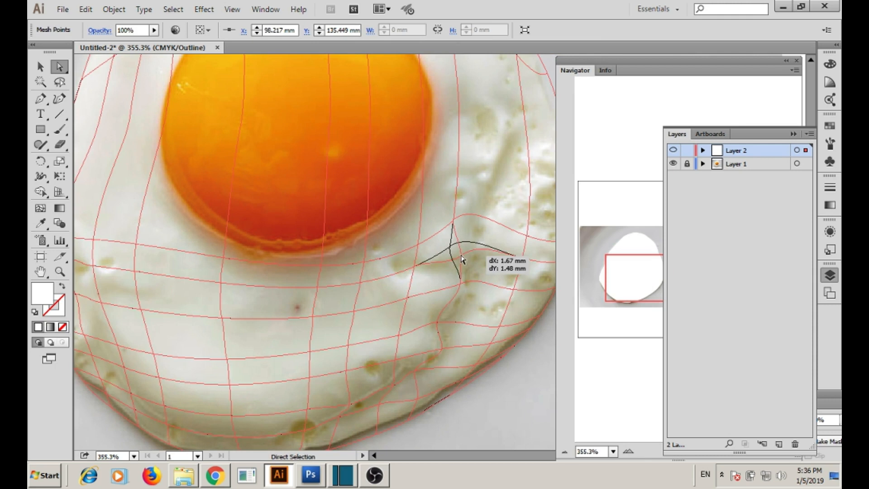
{"action": "left_click_drag", "start_coordinate": [453, 222], "coordinate": [468, 220]}
{"action": "key", "text": "space"}
{"action": "left_click_drag", "start_coordinate": [361, 310], "coordinate": [297, 293]}
{"action": "left_click_drag", "start_coordinate": [355, 381], "coordinate": [349, 372]}
{"action": "left_click_drag", "start_coordinate": [401, 362], "coordinate": [397, 359]}
{"action": "key", "text": "space"}
{"action": "left_click_drag", "start_coordinate": [408, 254], "coordinate": [401, 371]}
Set Layer 2's highlight colour to Medium Blue.
{"action": "left_click", "coordinate": [41, 209]}
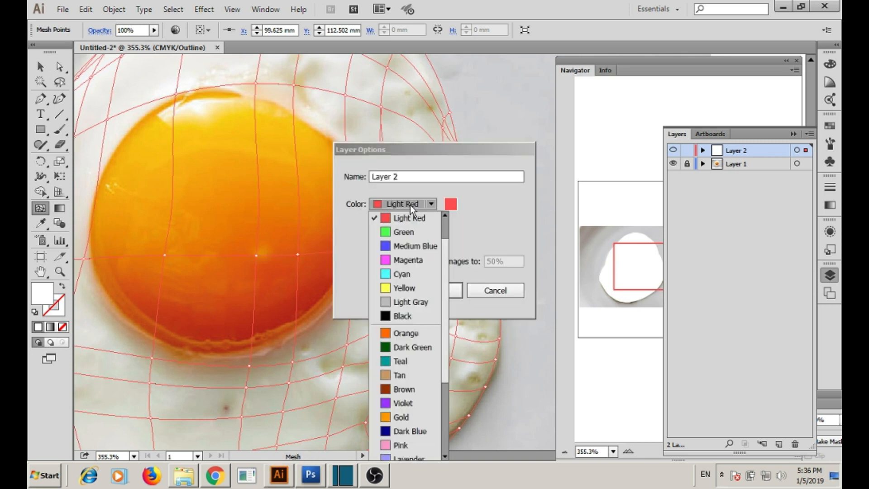
{"action": "left_click", "coordinate": [410, 246]}
{"action": "left_click", "coordinate": [432, 290]}
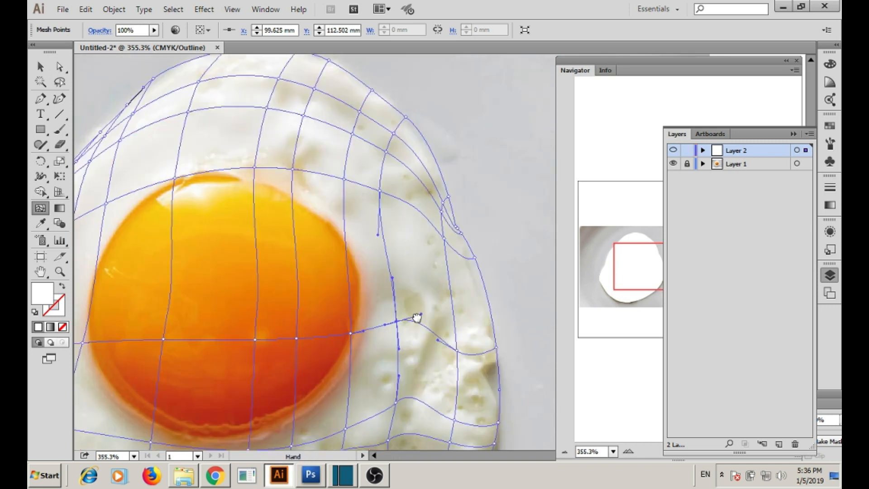
Add mesh lines through the yolk's right side.
{"action": "left_click_drag", "start_coordinate": [417, 318], "coordinate": [407, 230]}
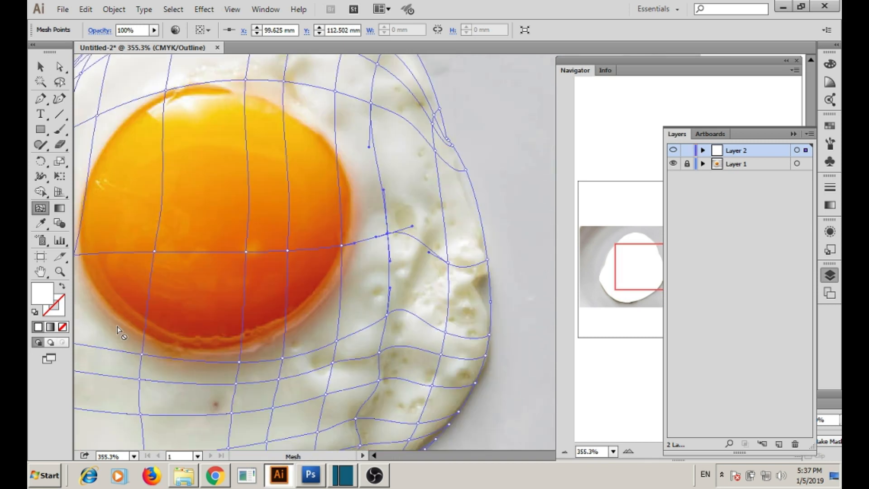
{"action": "left_click", "coordinate": [425, 245]}
{"action": "left_click_drag", "start_coordinate": [392, 287], "coordinate": [445, 265]}
{"action": "left_click", "coordinate": [418, 264]}
{"action": "key", "text": "a"}
{"action": "left_click_drag", "start_coordinate": [300, 415], "coordinate": [354, 365]}
{"action": "left_click_drag", "start_coordinate": [144, 154], "coordinate": [172, 418]}
Add more mesh rows and columns across the yolk and just below it.
{"action": "left_click", "coordinate": [40, 208]}
{"action": "left_click", "coordinate": [400, 252]}
{"action": "left_click", "coordinate": [413, 210]}
{"action": "left_click_drag", "start_coordinate": [430, 331], "coordinate": [388, 237]}
{"action": "left_click", "coordinate": [451, 285]}
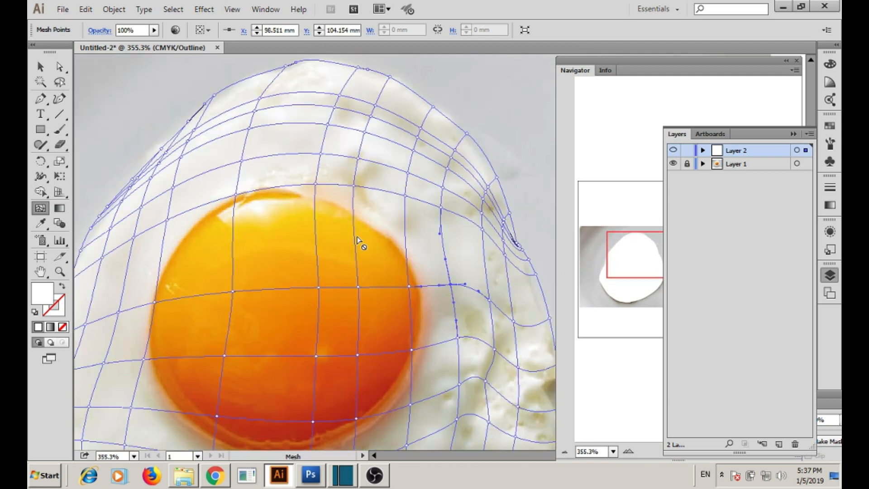
{"action": "scroll", "coordinate": [358, 240], "scroll_direction": "down", "scroll_amount": 5}
{"action": "left_click_drag", "start_coordinate": [331, 278], "coordinate": [341, 259]}
{"action": "left_click", "coordinate": [183, 257]}
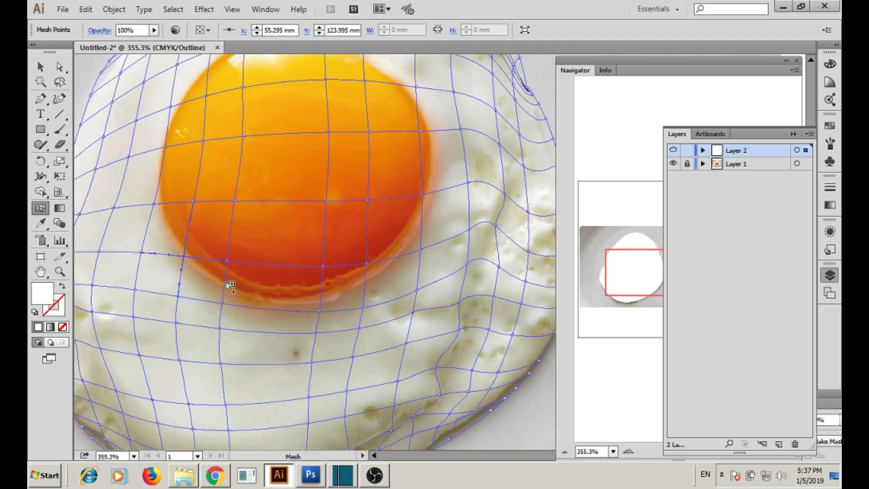
{"action": "left_click", "coordinate": [225, 282]}
Drag the new mesh points out to the yolk's lower and right edges.
{"action": "key", "text": "a"}
{"action": "left_click_drag", "start_coordinate": [226, 282], "coordinate": [227, 294]}
{"action": "left_click_drag", "start_coordinate": [181, 272], "coordinate": [182, 269]}
{"action": "left_click_drag", "start_coordinate": [322, 289], "coordinate": [320, 305]}
{"action": "left_click_drag", "start_coordinate": [368, 287], "coordinate": [334, 293]}
{"action": "left_click_drag", "start_coordinate": [387, 199], "coordinate": [405, 192]}
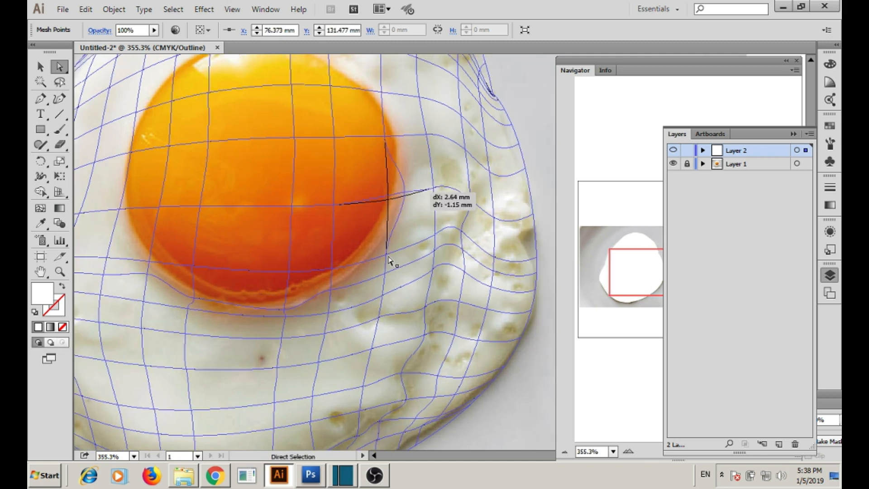
{"action": "left_click_drag", "start_coordinate": [378, 252], "coordinate": [376, 274]}
{"action": "left_click_drag", "start_coordinate": [353, 324], "coordinate": [349, 334]}
Pull a point onto the yolk's left edge and adjust bottom-edge points, undoing the last move.
{"action": "left_click_drag", "start_coordinate": [326, 190], "coordinate": [348, 301]}
{"action": "left_click_drag", "start_coordinate": [242, 272], "coordinate": [334, 271]}
{"action": "left_click_drag", "start_coordinate": [242, 271], "coordinate": [236, 273]}
{"action": "left_click_drag", "start_coordinate": [228, 178], "coordinate": [198, 256]}
{"action": "left_click_drag", "start_coordinate": [317, 435], "coordinate": [304, 264]}
{"action": "left_click_drag", "start_coordinate": [387, 357], "coordinate": [418, 341]}
{"action": "left_click", "coordinate": [420, 345]}
{"action": "key", "text": "ctrl+z"}
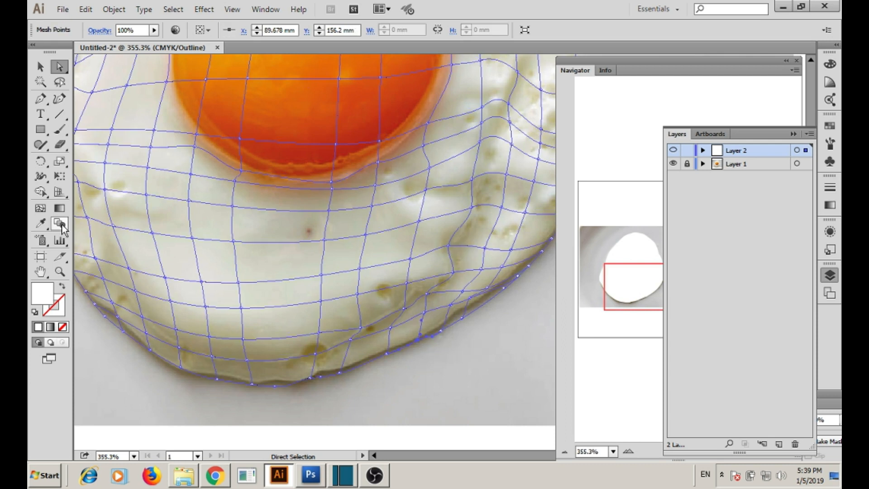
Select the egg mesh and pick its bottom-edge mesh point for recolouring.
{"action": "left_click", "coordinate": [42, 224]}
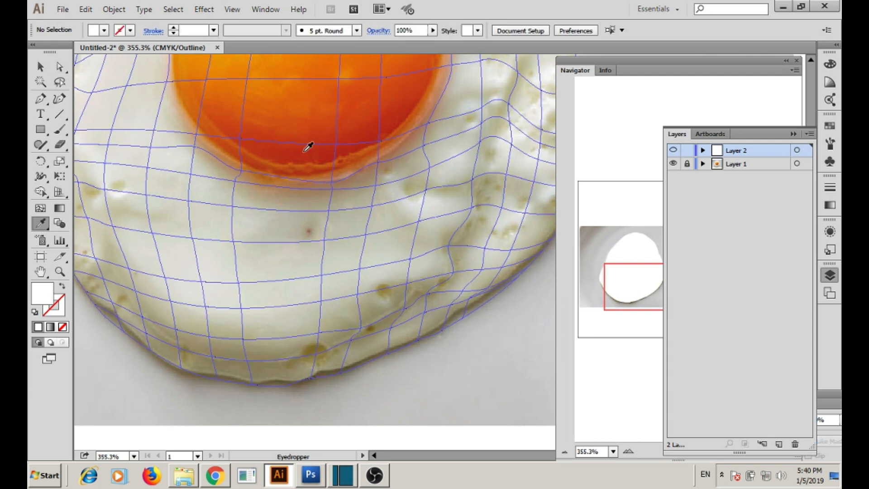
{"action": "left_click", "coordinate": [307, 149]}
{"action": "left_click", "coordinate": [41, 67]}
{"action": "left_click", "coordinate": [145, 121]}
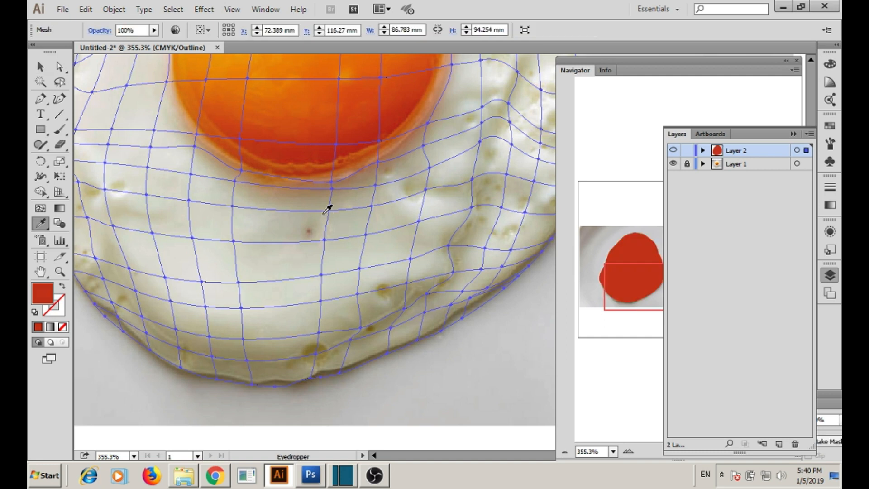
{"action": "key", "text": "a"}
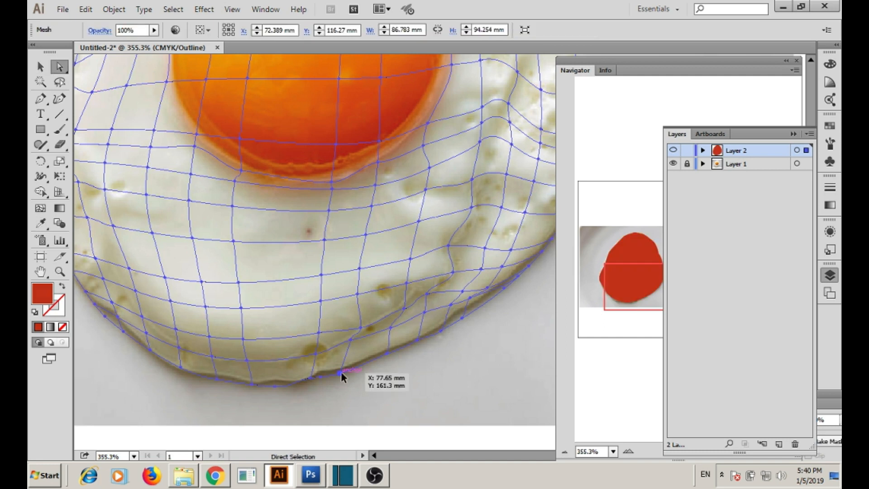
{"action": "left_click", "coordinate": [340, 373]}
{"action": "key", "text": "i"}
Recolour the lower and column mesh points with the photo's olive, pale grey, brown and egg-white tones.
{"action": "left_click", "coordinate": [361, 326]}
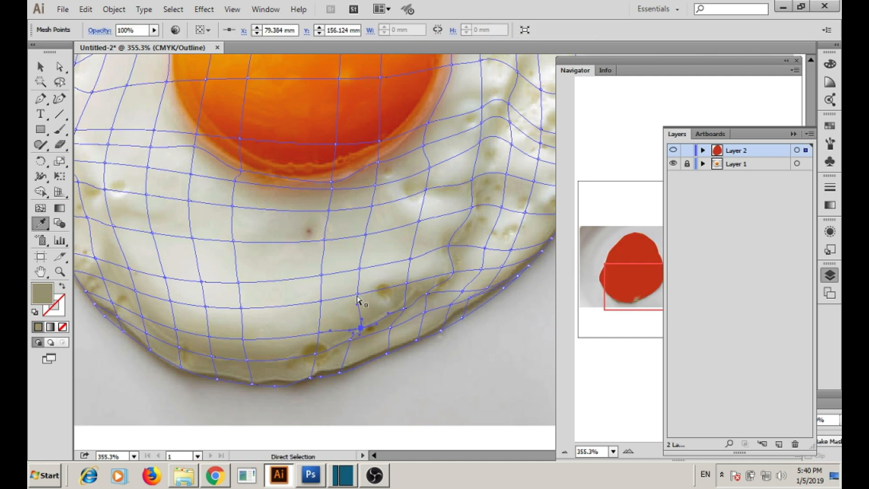
{"action": "left_click", "coordinate": [366, 234]}
{"action": "left_click", "coordinate": [372, 206], "text": "ctrl"}
{"action": "left_click", "coordinate": [373, 206]}
{"action": "left_click", "coordinate": [375, 185], "text": "ctrl"}
{"action": "left_click", "coordinate": [375, 185]}
{"action": "left_click", "coordinate": [378, 163], "text": "ctrl"}
{"action": "left_click", "coordinate": [379, 163]}
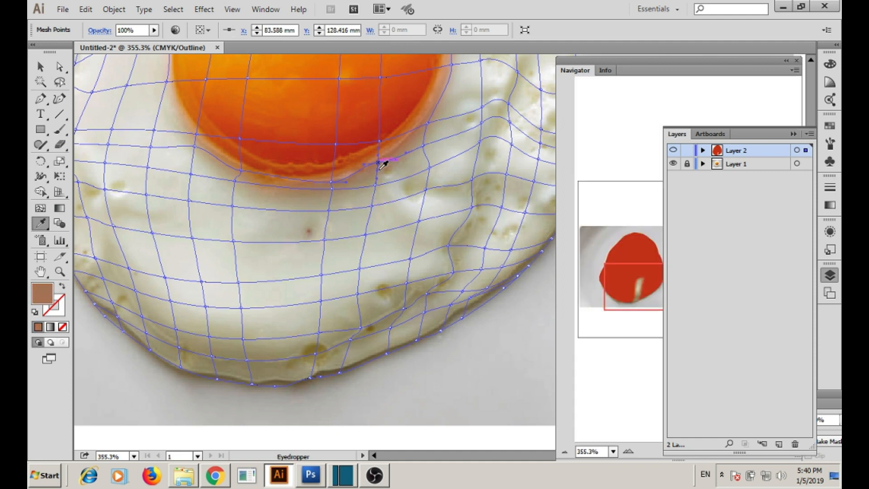
{"action": "left_click", "coordinate": [324, 240], "text": "ctrl"}
{"action": "left_click", "coordinate": [321, 298], "text": "ctrl"}
{"action": "left_click", "coordinate": [322, 297]}
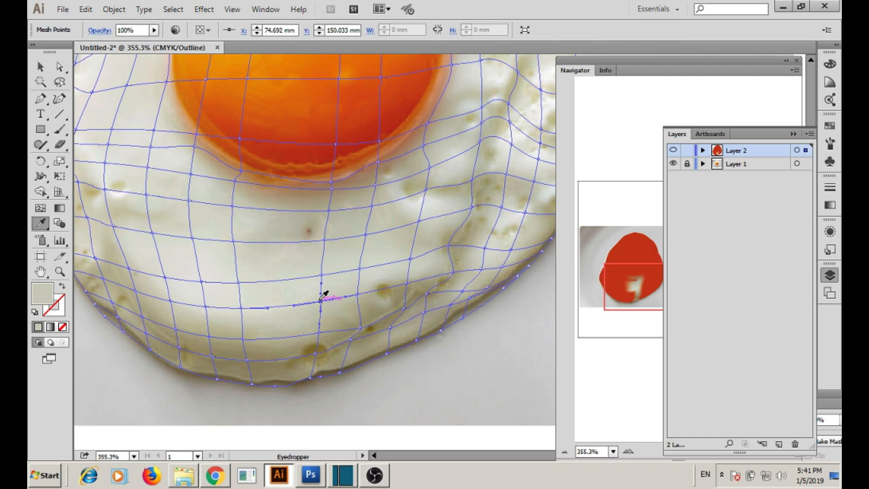
{"action": "left_click", "coordinate": [320, 332], "text": "ctrl"}
{"action": "left_click", "coordinate": [319, 332]}
{"action": "left_click", "coordinate": [316, 354], "text": "ctrl"}
{"action": "left_click", "coordinate": [316, 354]}
{"action": "left_click", "coordinate": [310, 378], "text": "ctrl"}
{"action": "left_click", "coordinate": [311, 378]}
{"action": "left_click_drag", "start_coordinate": [265, 371], "coordinate": [415, 322]}
Give upper, interior and edge mesh points sampled cream, tan, brown rim and darker tones.
{"action": "left_click", "coordinate": [397, 312], "text": "ctrl"}
{"action": "left_click", "coordinate": [397, 312]}
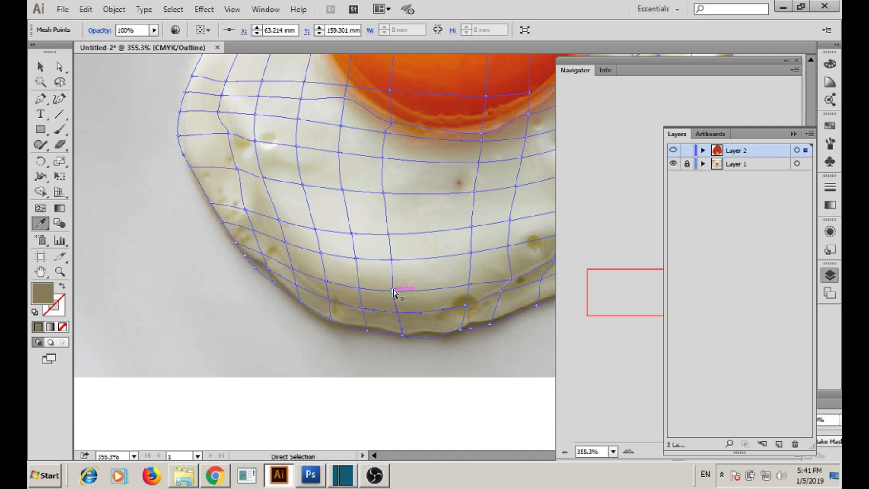
{"action": "left_click", "coordinate": [386, 133], "text": "ctrl"}
{"action": "left_click", "coordinate": [341, 125], "text": "ctrl"}
{"action": "left_click", "coordinate": [348, 164]}
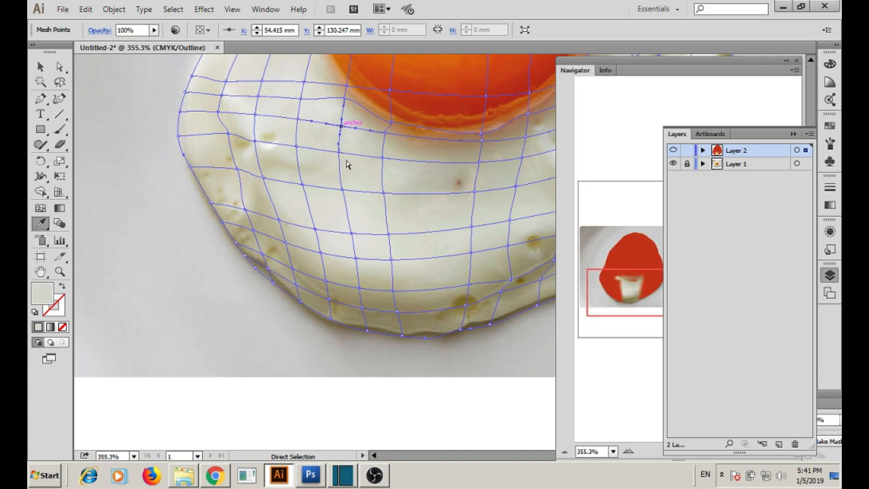
{"action": "left_click", "coordinate": [359, 288], "text": "ctrl"}
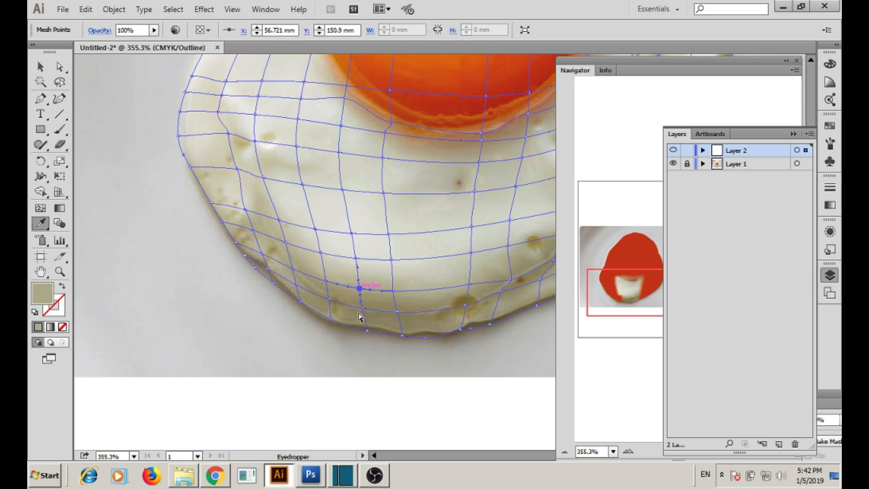
{"action": "left_click", "coordinate": [331, 319], "text": "ctrl"}
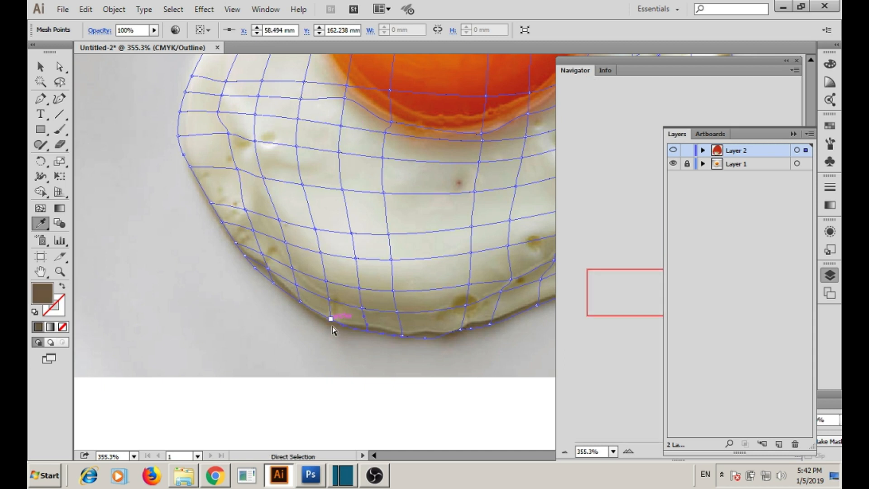
{"action": "left_click", "coordinate": [303, 185], "text": "ctrl"}
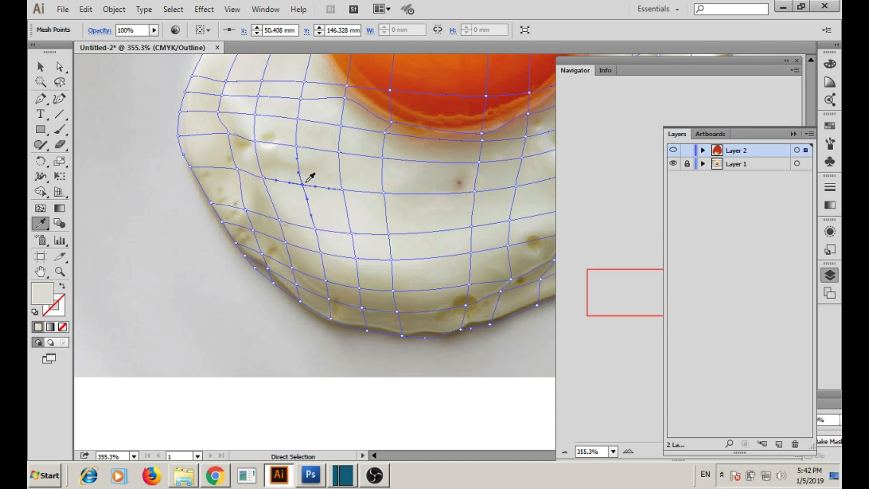
{"action": "left_click", "coordinate": [301, 97], "text": "ctrl"}
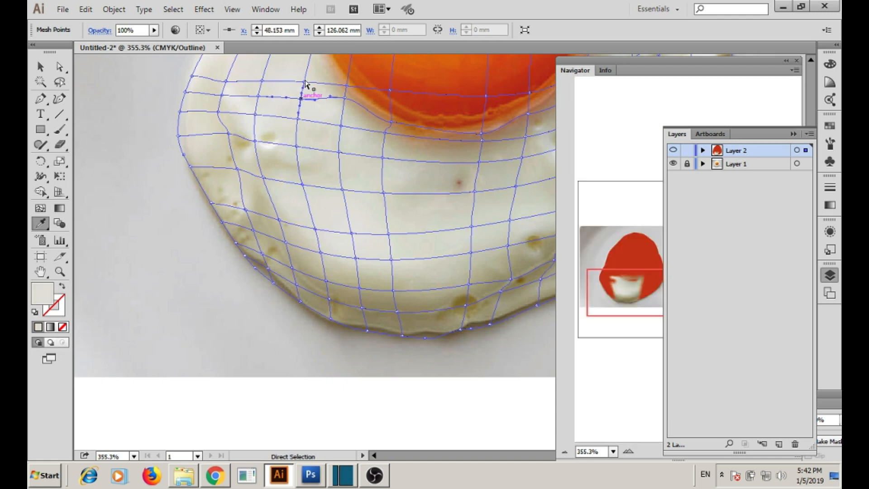
{"action": "left_click", "coordinate": [261, 96], "text": "ctrl"}
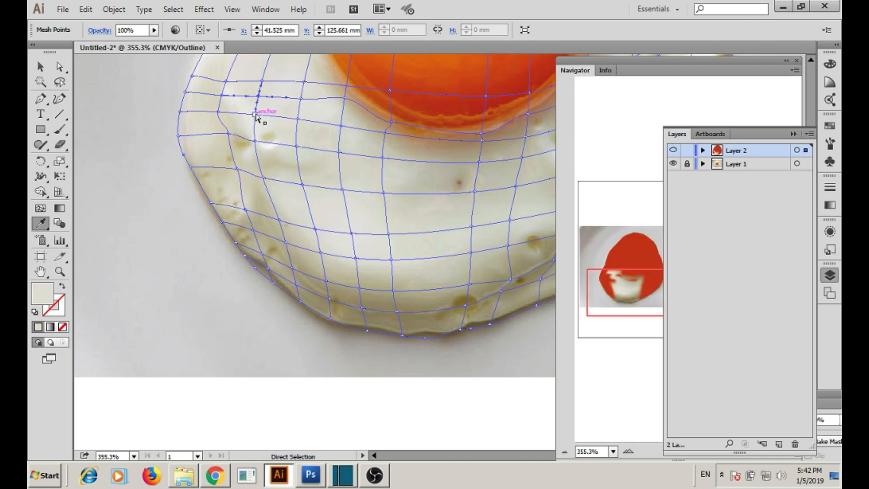
{"action": "left_click", "coordinate": [264, 178], "text": "ctrl"}
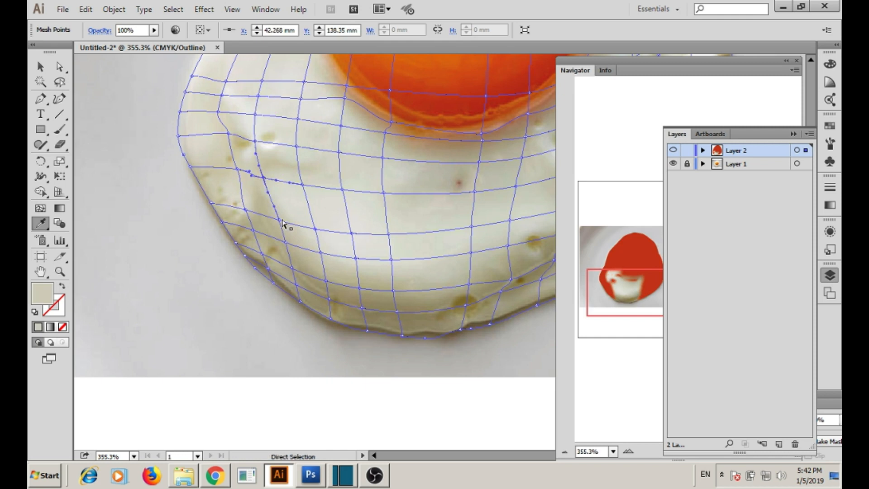
Colour the white's lower-left, left and upper-left edge points with sampled beige and cream.
{"action": "left_click", "coordinate": [299, 300], "text": "ctrl"}
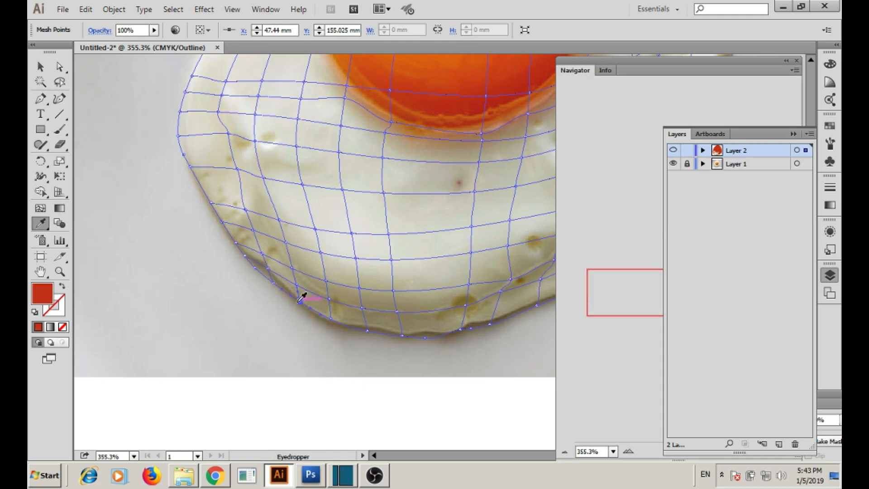
{"action": "left_click", "coordinate": [264, 254], "text": "ctrl"}
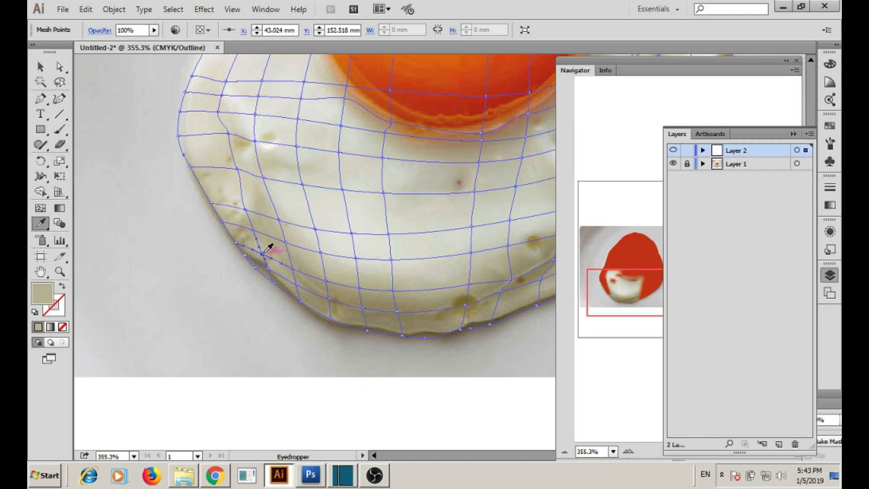
{"action": "left_click", "coordinate": [246, 256], "text": "ctrl"}
{"action": "left_click", "coordinate": [235, 162], "text": "ctrl"}
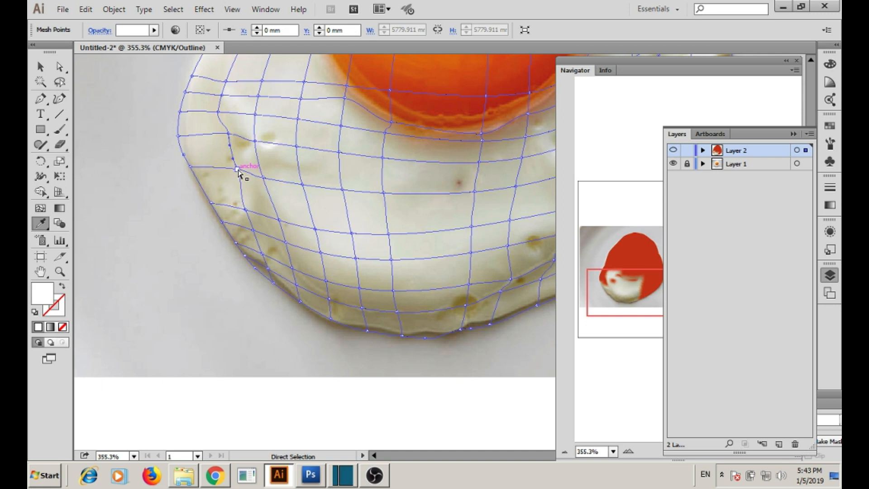
{"action": "left_click", "coordinate": [256, 141], "text": "ctrl"}
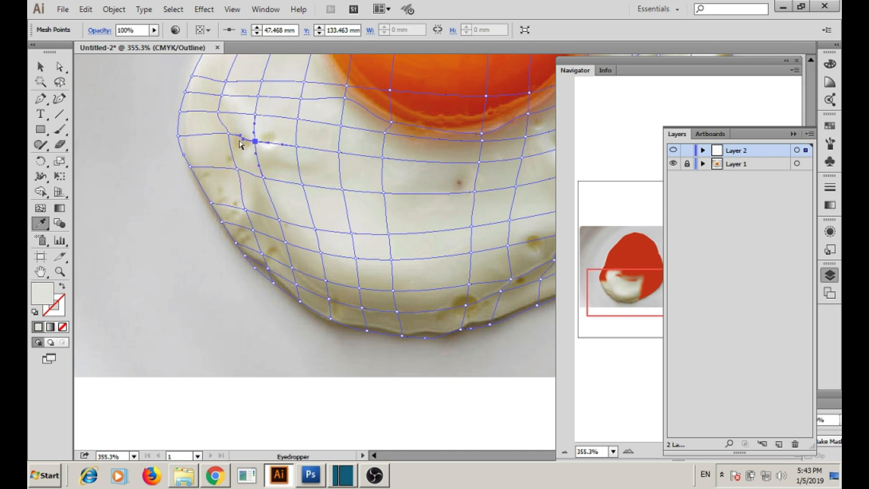
{"action": "left_click", "coordinate": [181, 112], "text": "ctrl"}
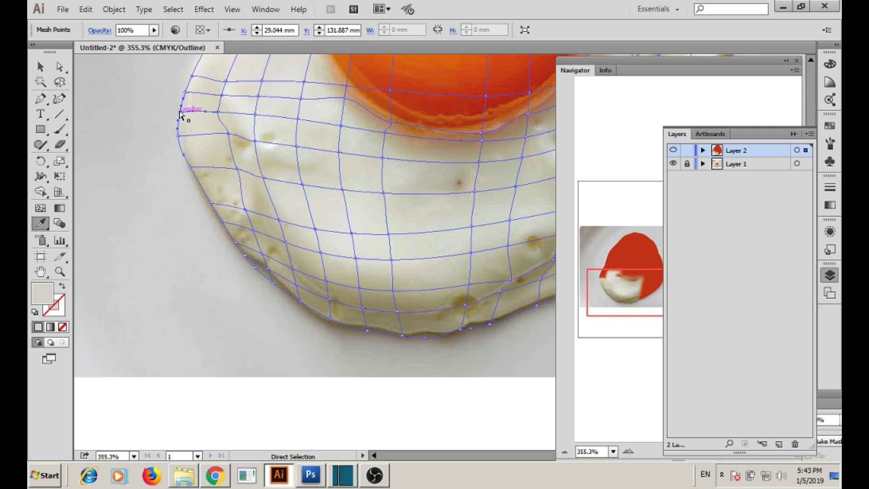
{"action": "left_click", "coordinate": [303, 82], "text": "ctrl"}
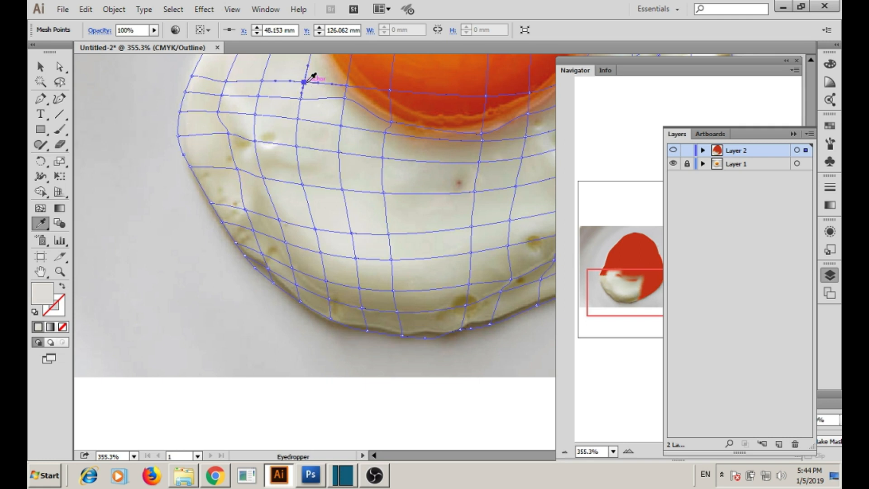
{"action": "left_click", "coordinate": [226, 81], "text": "ctrl"}
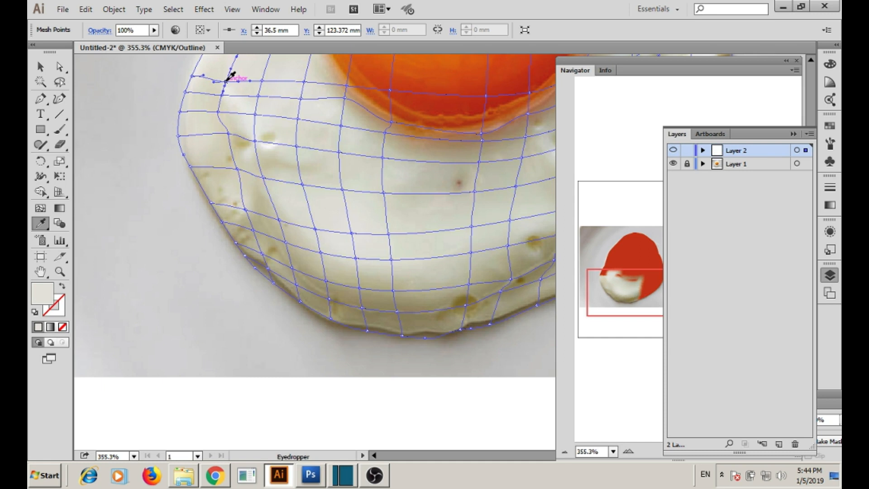
{"action": "scroll", "coordinate": [344, 181], "scroll_direction": "right", "scroll_amount": 5}
Colour the white's lower-right edge points with sampled beige and dark beige speckle shades.
{"action": "left_click", "coordinate": [436, 243], "text": "ctrl"}
{"action": "left_click", "coordinate": [364, 274], "text": "ctrl"}
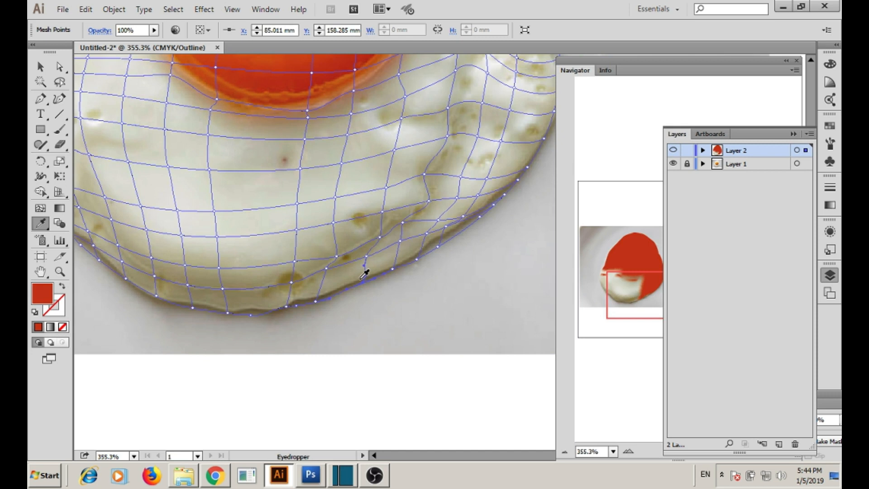
{"action": "left_click", "coordinate": [368, 253], "text": "ctrl"}
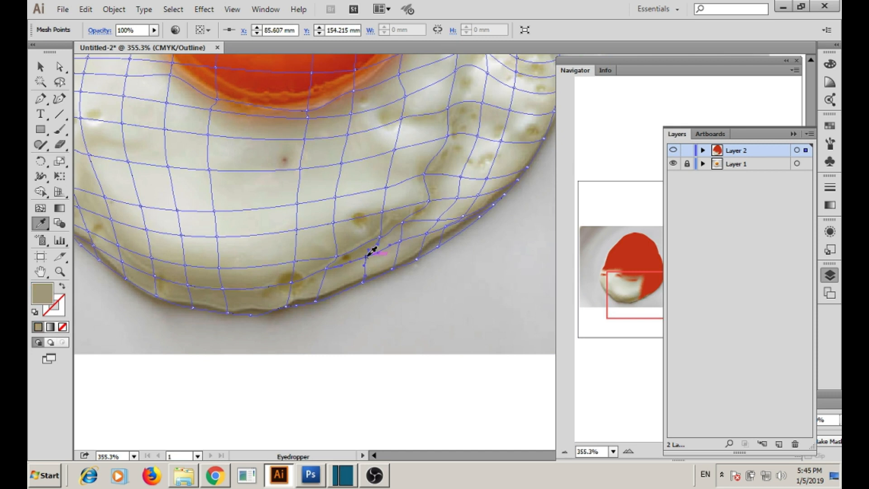
{"action": "left_click", "coordinate": [433, 221], "text": "ctrl"}
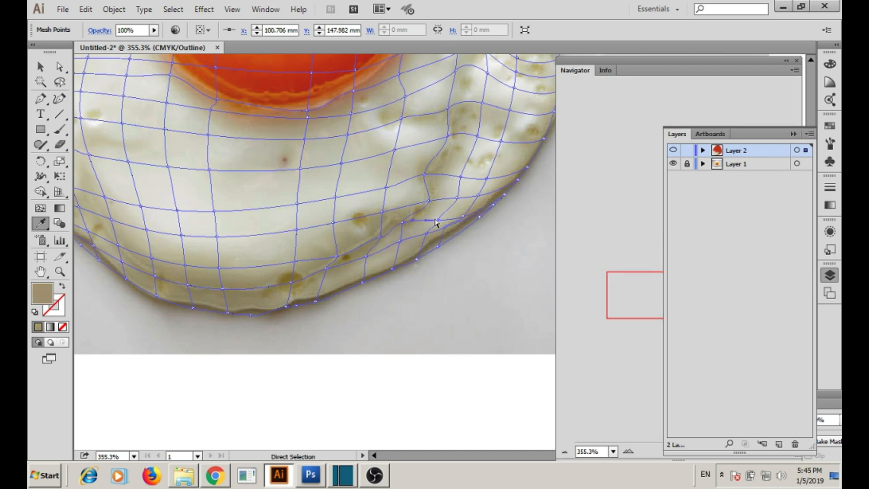
{"action": "left_click", "coordinate": [380, 237], "text": "ctrl"}
{"action": "left_click", "coordinate": [381, 238]}
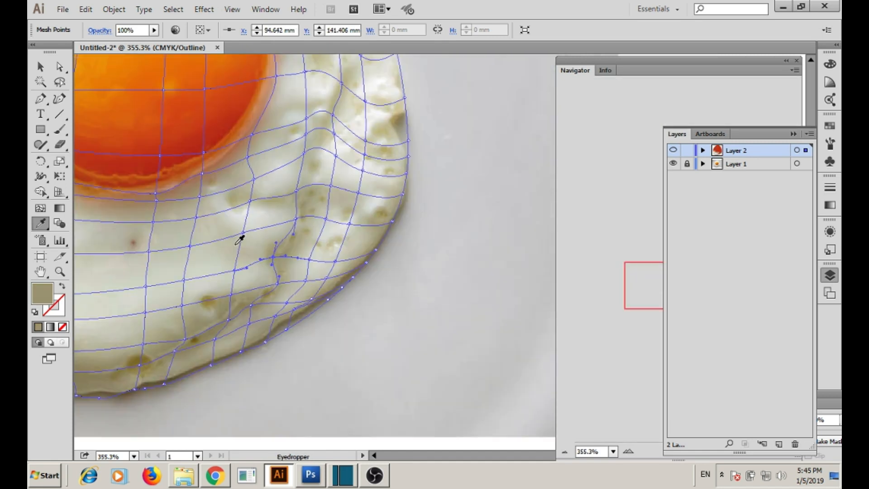
{"action": "left_click", "coordinate": [310, 260], "text": "ctrl"}
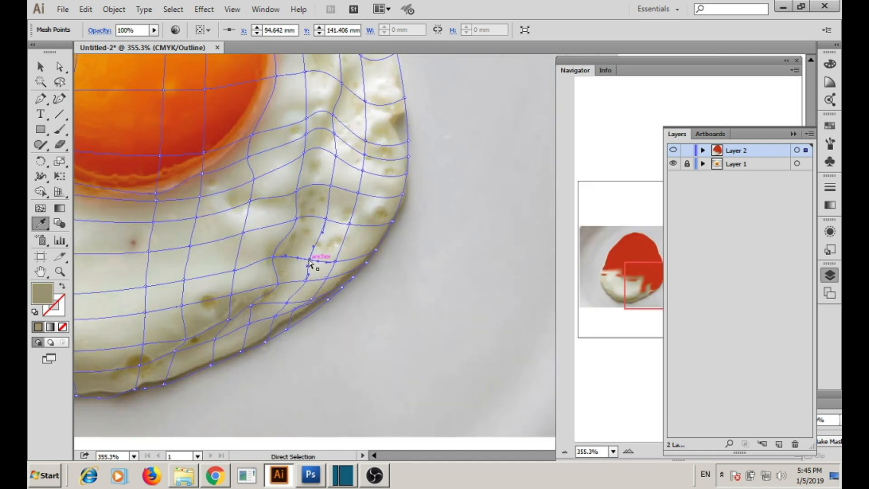
{"action": "left_click", "coordinate": [338, 279], "text": "ctrl"}
{"action": "left_click", "coordinate": [338, 279]}
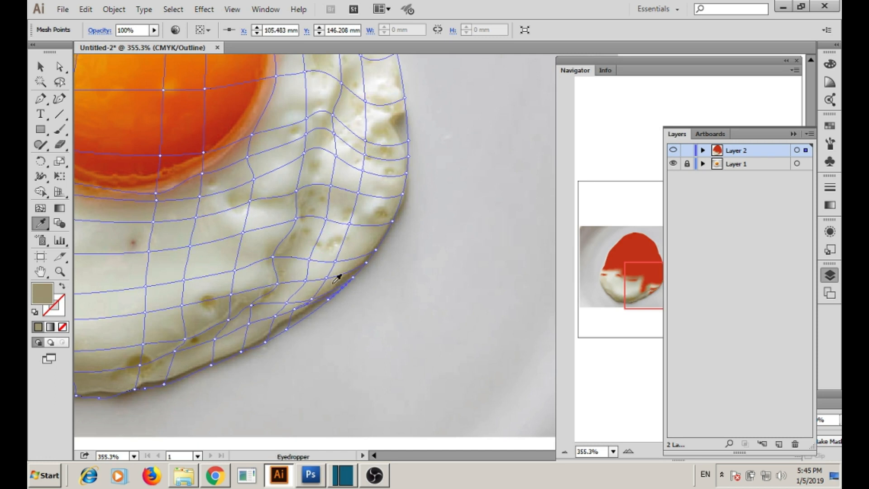
{"action": "left_click", "coordinate": [266, 342], "text": "ctrl"}
{"action": "left_click", "coordinate": [268, 341]}
{"action": "left_click", "coordinate": [190, 247], "text": "ctrl"}
{"action": "left_click", "coordinate": [192, 245]}
Give right-bulge, top-right and yolk-rim points lighter beige, brownish pink, light grey and peach.
{"action": "left_click", "coordinate": [331, 186], "text": "ctrl"}
{"action": "left_click", "coordinate": [353, 192]}
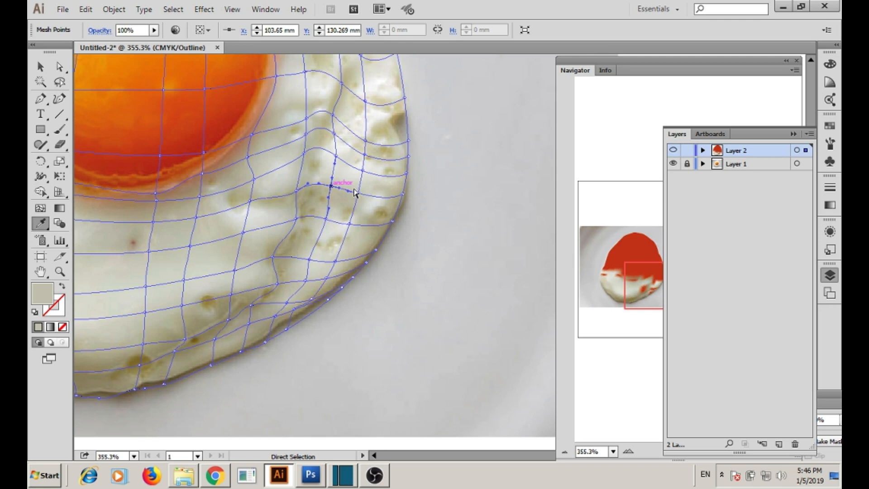
{"action": "left_click", "coordinate": [307, 148], "text": "ctrl"}
{"action": "left_click", "coordinate": [305, 152]}
{"action": "left_click", "coordinate": [202, 174], "text": "ctrl"}
{"action": "left_click", "coordinate": [202, 174]}
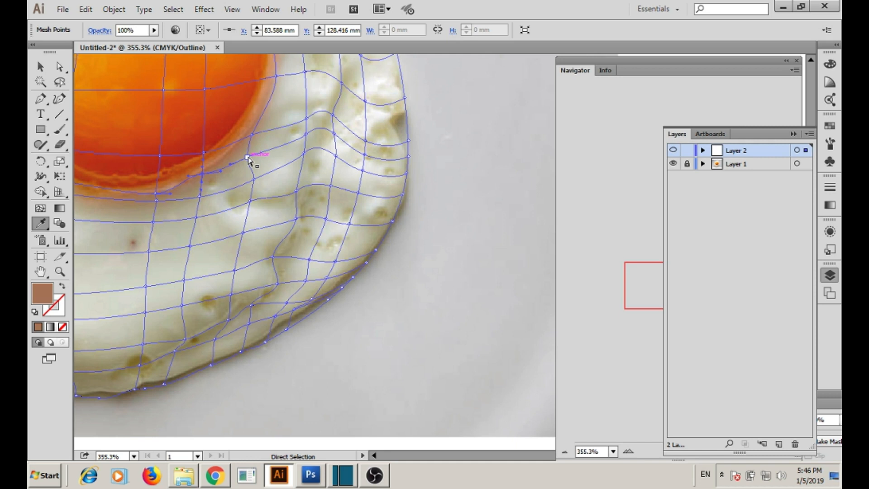
{"action": "left_click", "coordinate": [406, 96], "text": "ctrl"}
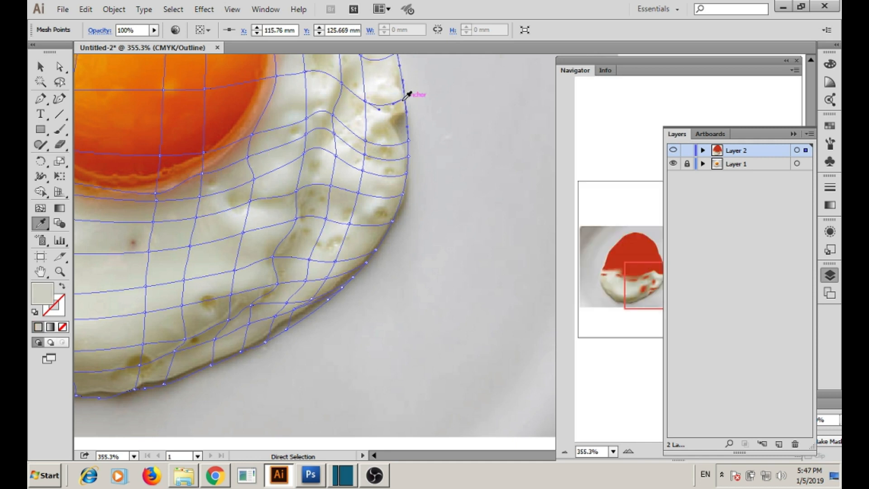
{"action": "left_click", "coordinate": [277, 76], "text": "ctrl"}
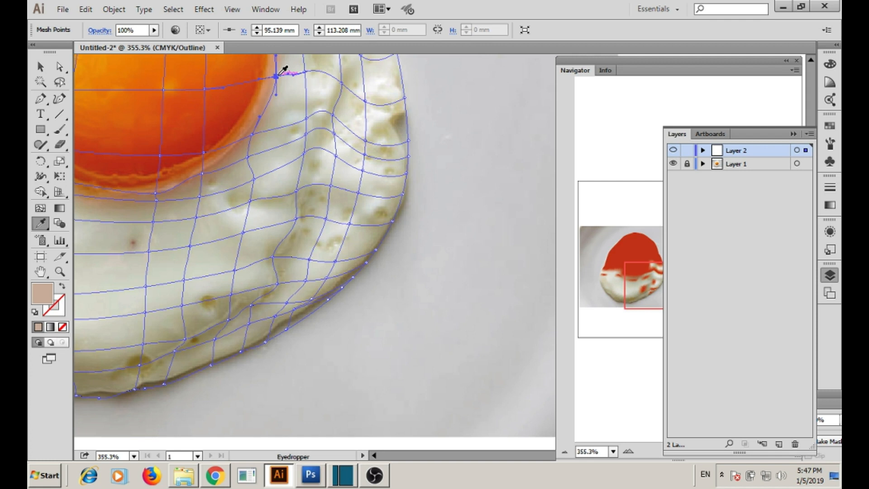
{"action": "left_click", "coordinate": [365, 140], "text": "ctrl"}
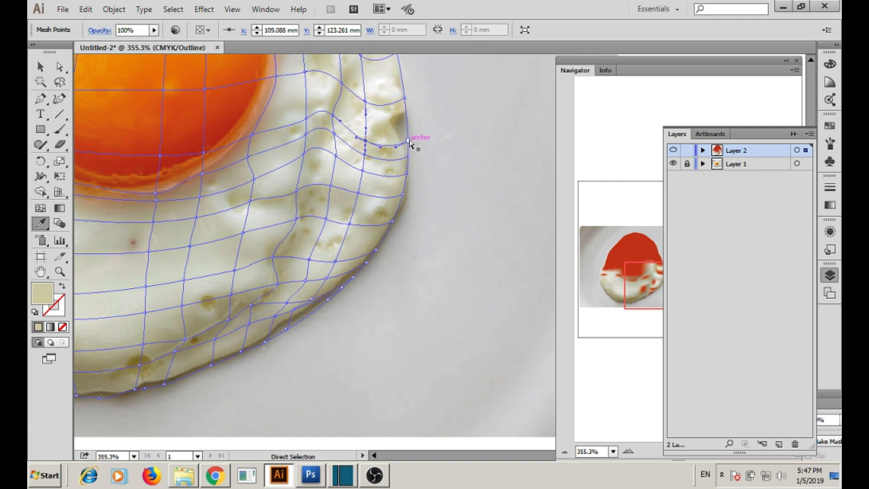
{"action": "left_click", "coordinate": [404, 98], "text": "ctrl"}
{"action": "left_click", "coordinate": [405, 96]}
{"action": "left_click_drag", "start_coordinate": [290, 151], "coordinate": [296, 298]}
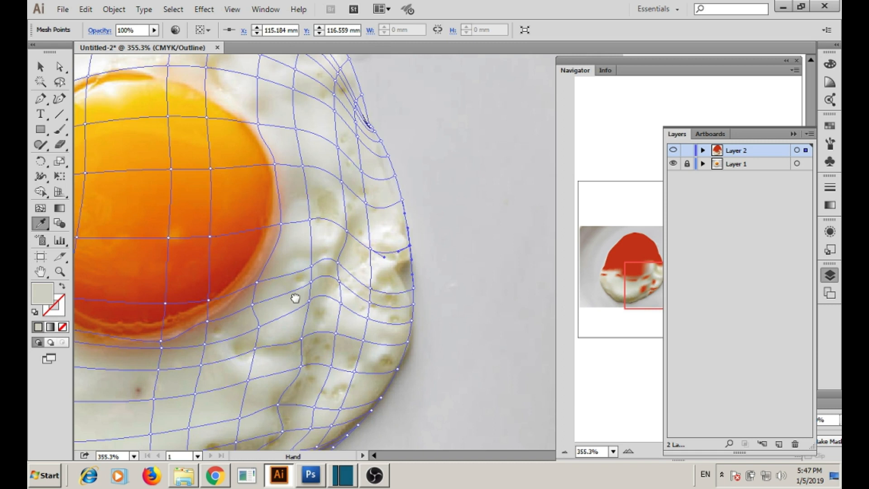
{"action": "left_click", "coordinate": [296, 205]}
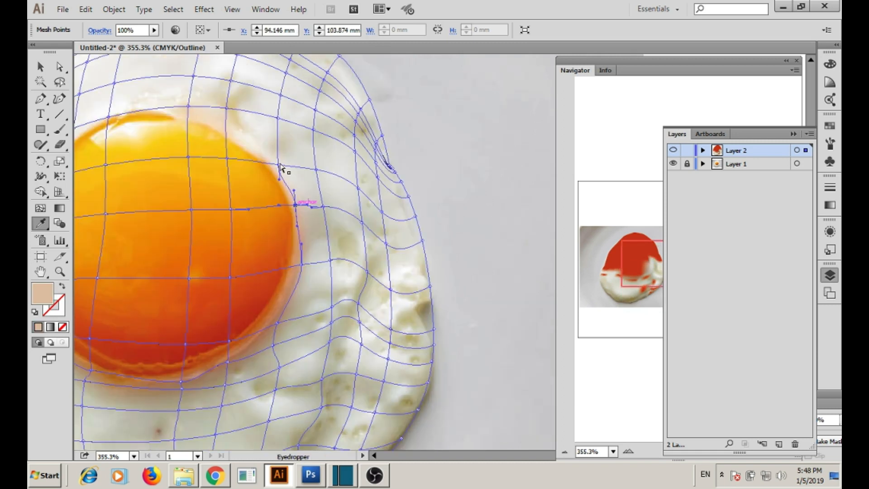
Colour the upper-right white's points with sampled light grey, cream and grey-beige.
{"action": "left_click", "coordinate": [383, 211], "text": "ctrl"}
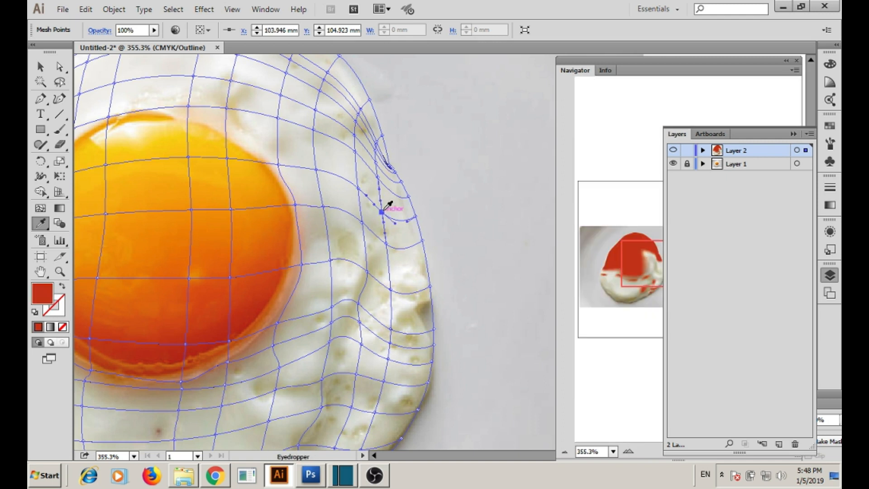
{"action": "left_click", "coordinate": [317, 170], "text": "ctrl"}
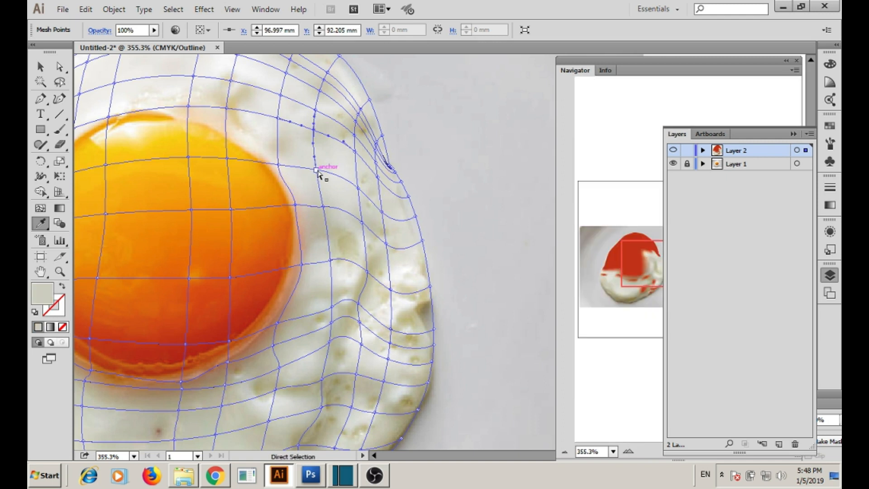
{"action": "left_click", "coordinate": [278, 166], "text": "ctrl"}
{"action": "left_click", "coordinate": [226, 108], "text": "ctrl"}
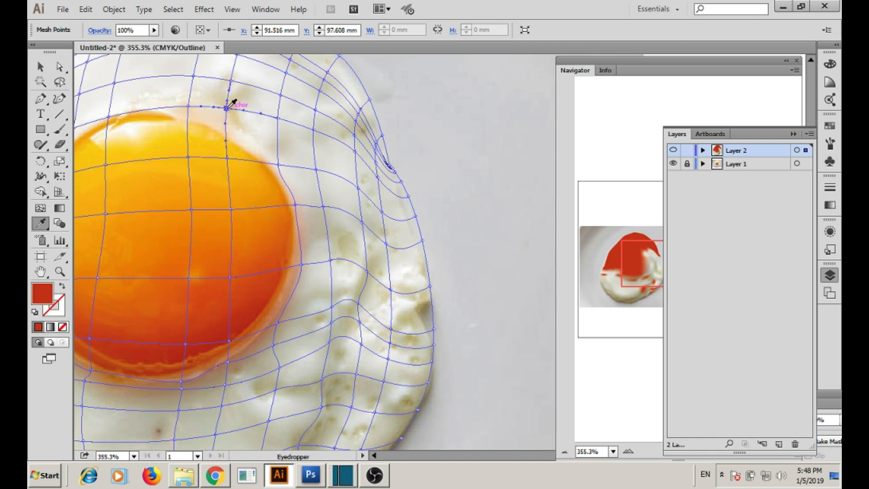
{"action": "left_click", "coordinate": [409, 192]}
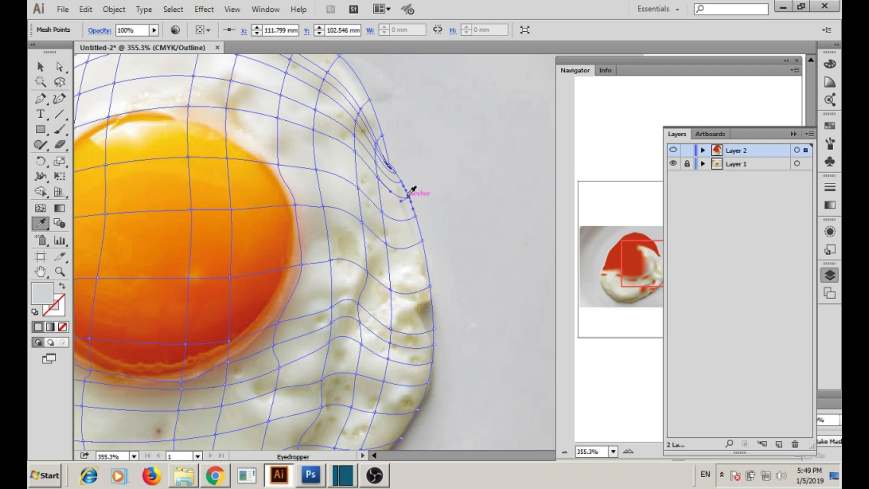
{"action": "left_click", "coordinate": [392, 169], "text": "ctrl"}
{"action": "left_click", "coordinate": [391, 171]}
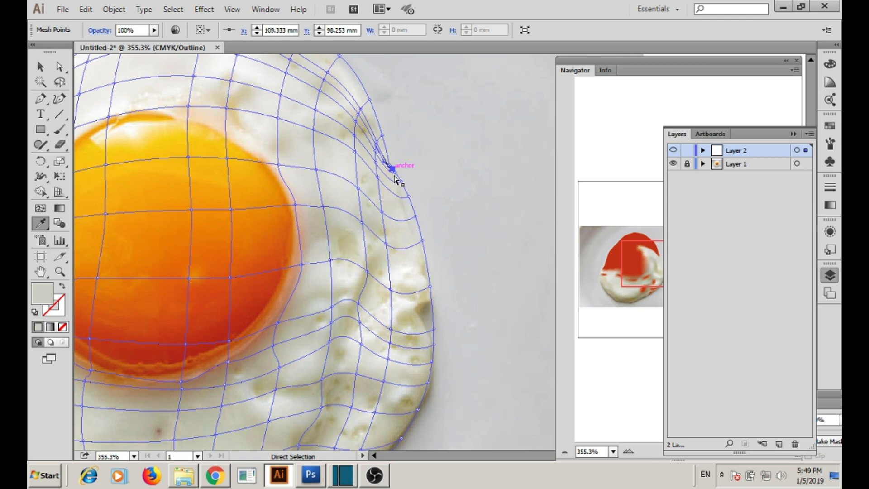
{"action": "left_click", "coordinate": [377, 160], "text": "ctrl"}
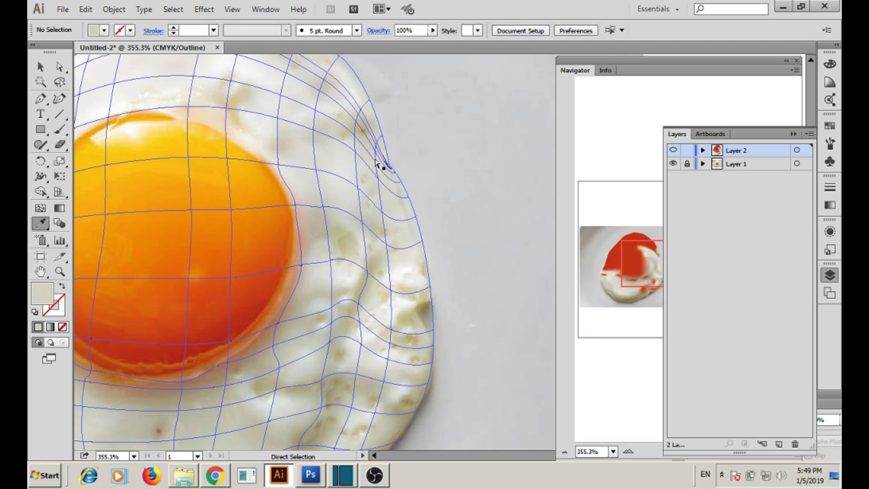
{"action": "left_click", "coordinate": [361, 110], "text": "ctrl"}
{"action": "left_click", "coordinate": [361, 110], "text": "ctrl"}
{"action": "left_click", "coordinate": [359, 113]}
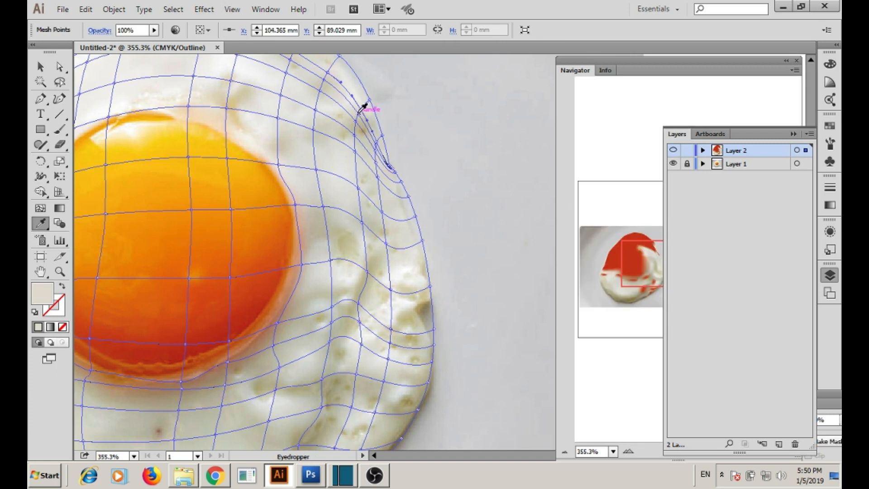
Fill the top-edge mesh points with the photo's beige and white.
{"action": "left_click", "coordinate": [324, 85], "text": "ctrl"}
{"action": "left_click", "coordinate": [324, 86]}
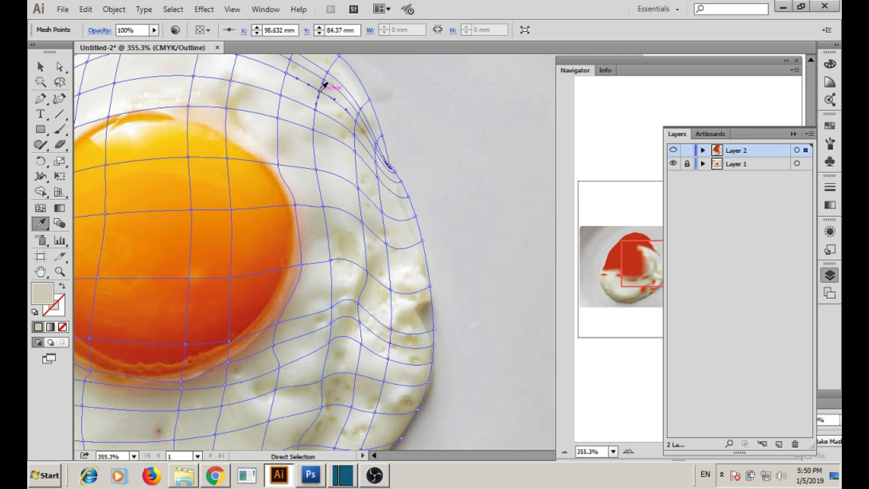
{"action": "left_click", "coordinate": [286, 73], "text": "ctrl"}
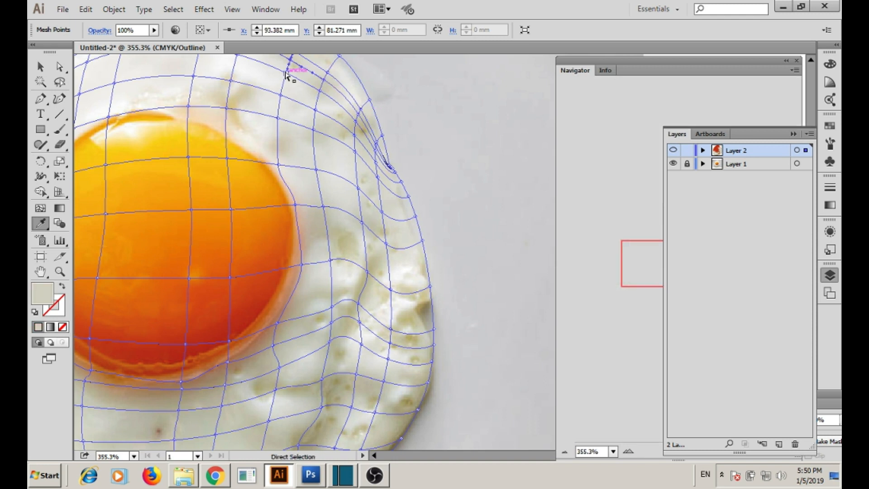
{"action": "left_click", "coordinate": [280, 97], "text": "ctrl"}
{"action": "left_click", "coordinate": [283, 119]}
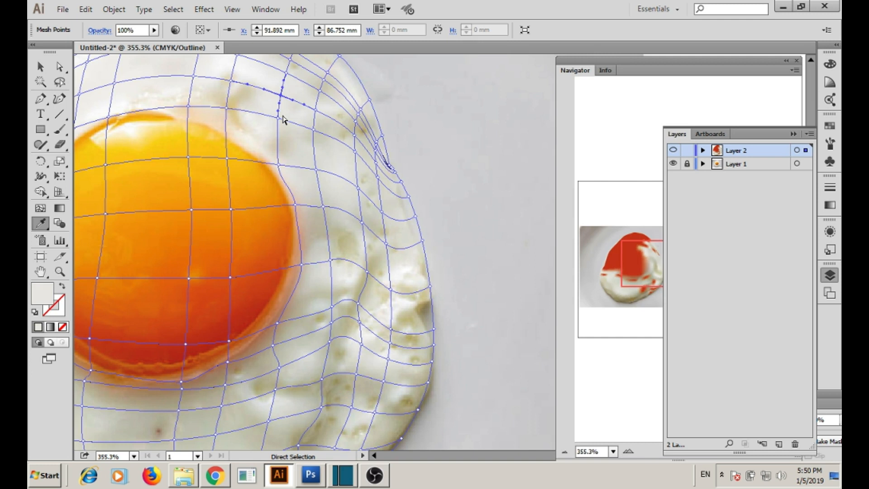
{"action": "left_click_drag", "start_coordinate": [283, 118], "coordinate": [330, 243]}
{"action": "left_click", "coordinate": [296, 152], "text": "ctrl"}
{"action": "left_click", "coordinate": [296, 151]}
Fill upper-edge and left-side mesh points with sampled cream and light grey-white.
{"action": "left_click", "coordinate": [310, 125], "text": "ctrl"}
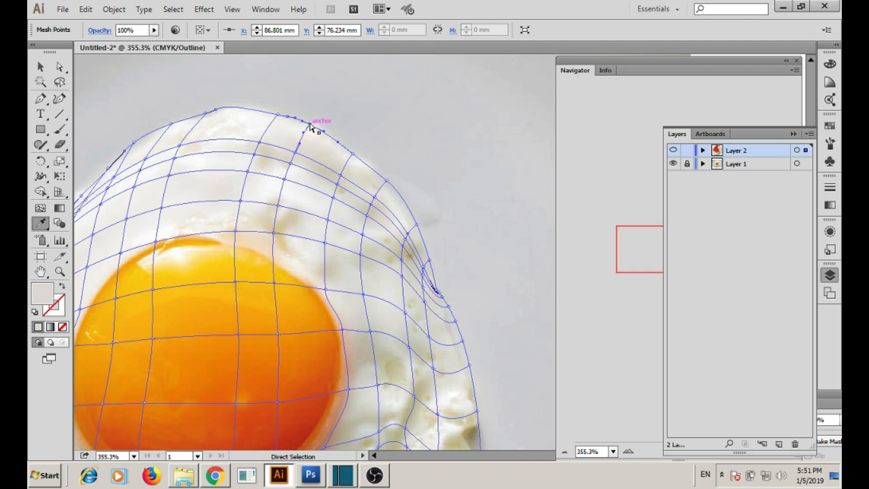
{"action": "left_click", "coordinate": [247, 171], "text": "ctrl"}
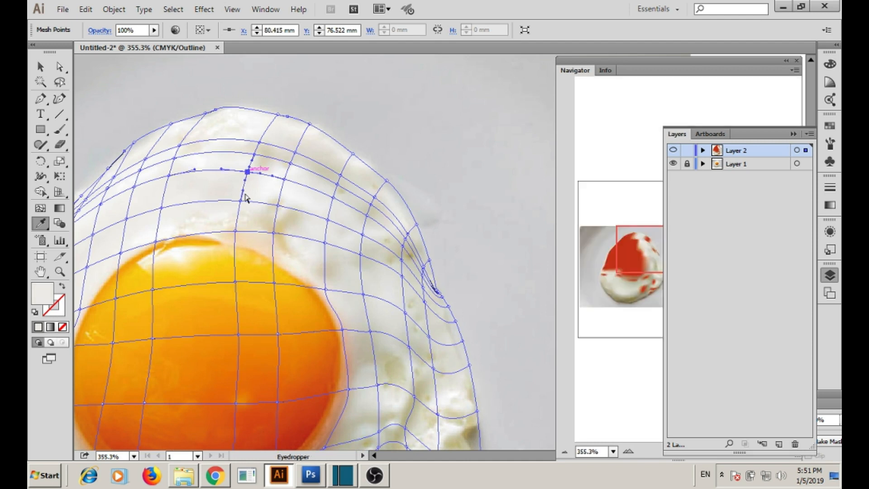
{"action": "left_click", "coordinate": [235, 231], "text": "ctrl"}
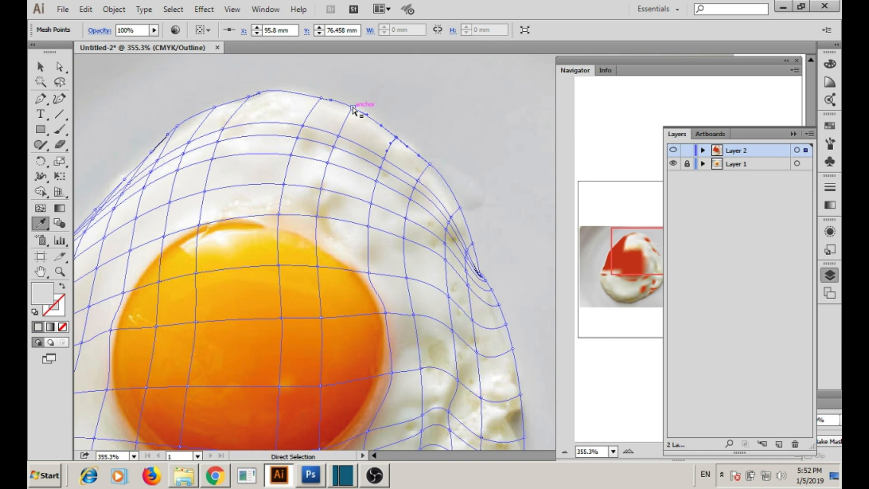
{"action": "left_click", "coordinate": [385, 156], "text": "ctrl"}
{"action": "left_click", "coordinate": [339, 134], "text": "ctrl"}
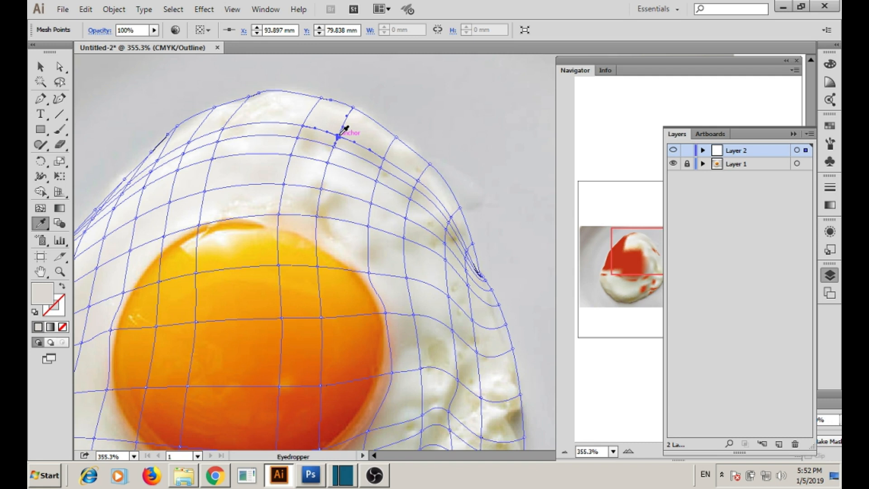
{"action": "left_click", "coordinate": [133, 247], "text": "ctrl"}
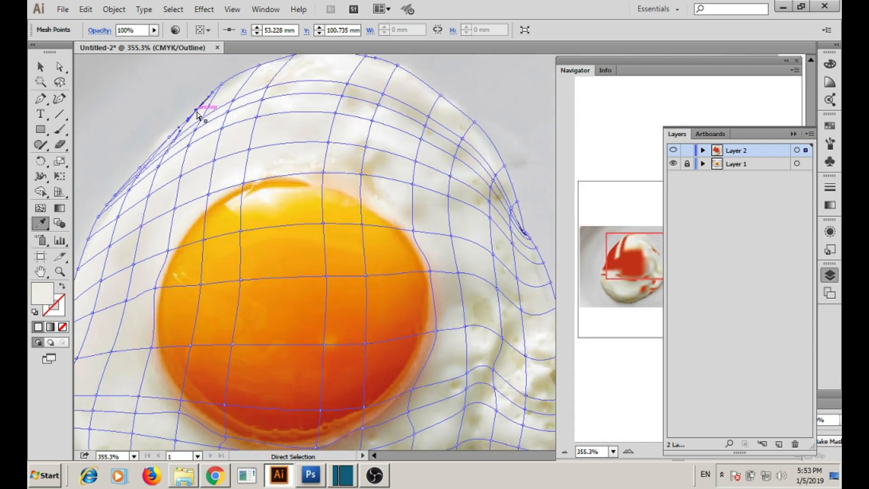
{"action": "left_click", "coordinate": [169, 152], "text": "ctrl"}
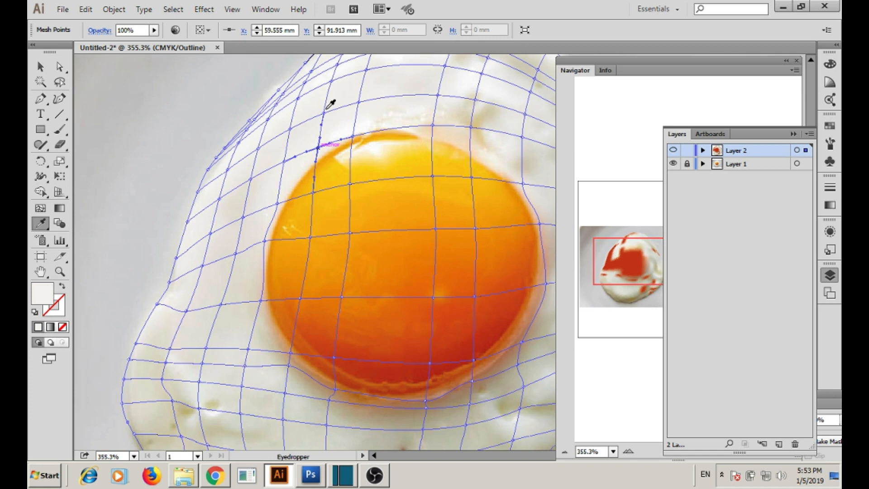
Sample lighter white into upper-left edge points, dragging one onto the egg's outline.
{"action": "left_click", "coordinate": [331, 81], "text": "ctrl"}
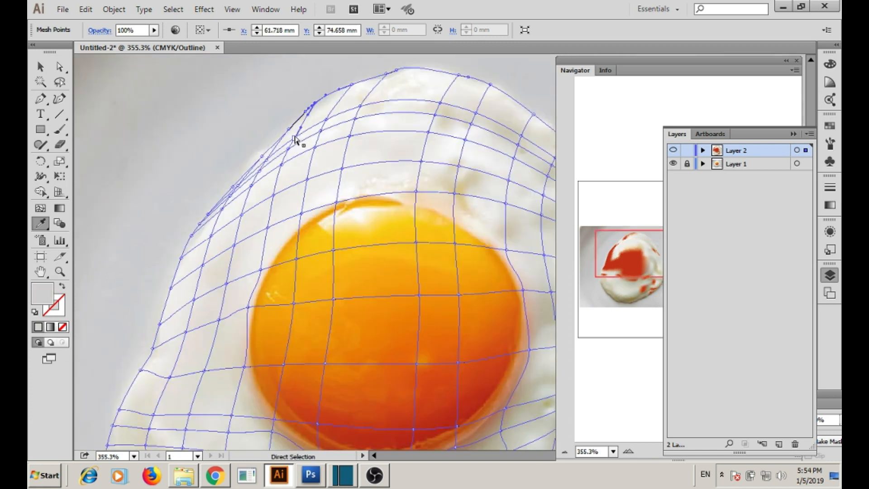
{"action": "left_click", "coordinate": [332, 112], "text": "ctrl"}
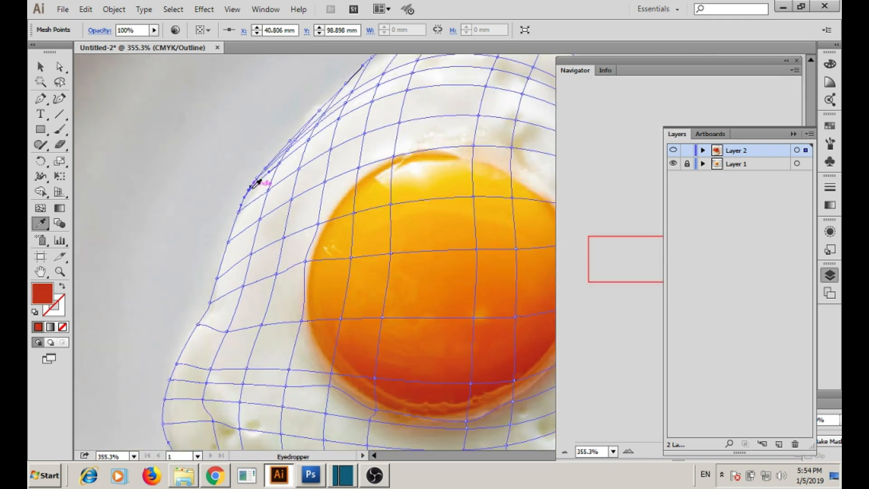
{"action": "left_click", "coordinate": [267, 169], "text": "ctrl"}
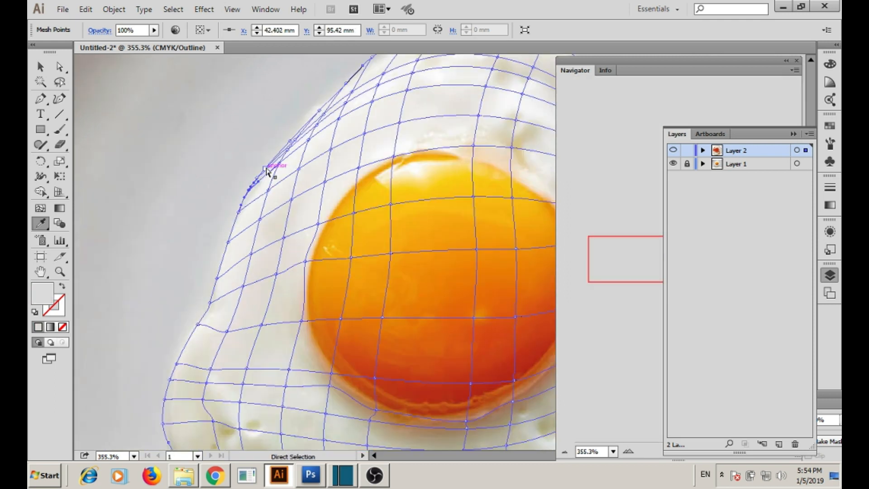
{"action": "left_click_drag", "start_coordinate": [267, 169], "coordinate": [294, 202]}
{"action": "left_click", "coordinate": [361, 165], "text": "ctrl"}
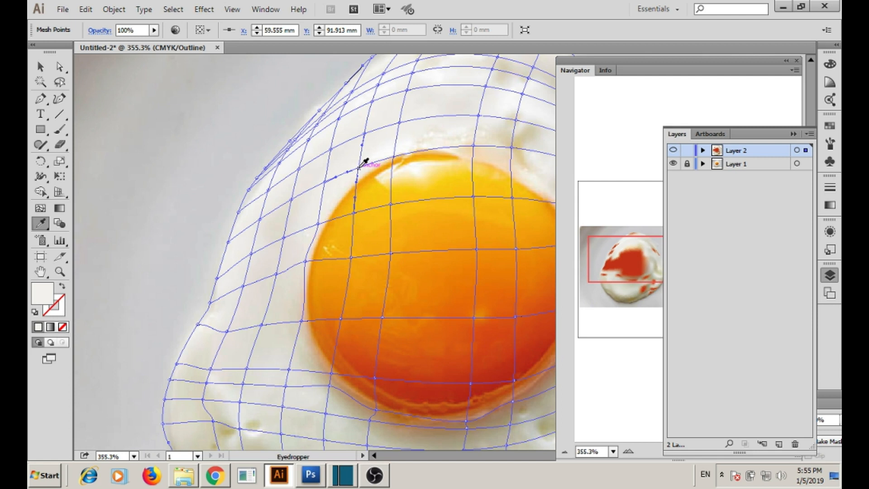
{"action": "left_click", "coordinate": [303, 320], "text": "ctrl"}
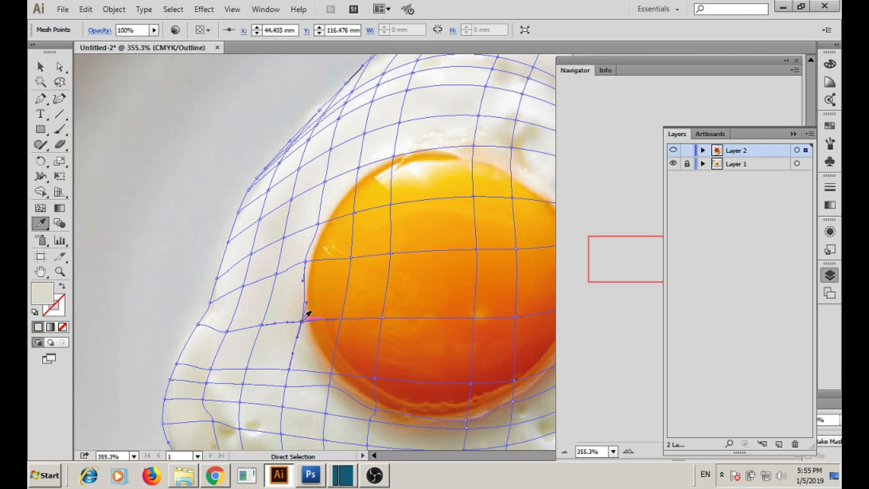
{"action": "left_click", "coordinate": [302, 321]}
{"action": "left_click_drag", "start_coordinate": [302, 321], "coordinate": [350, 235]}
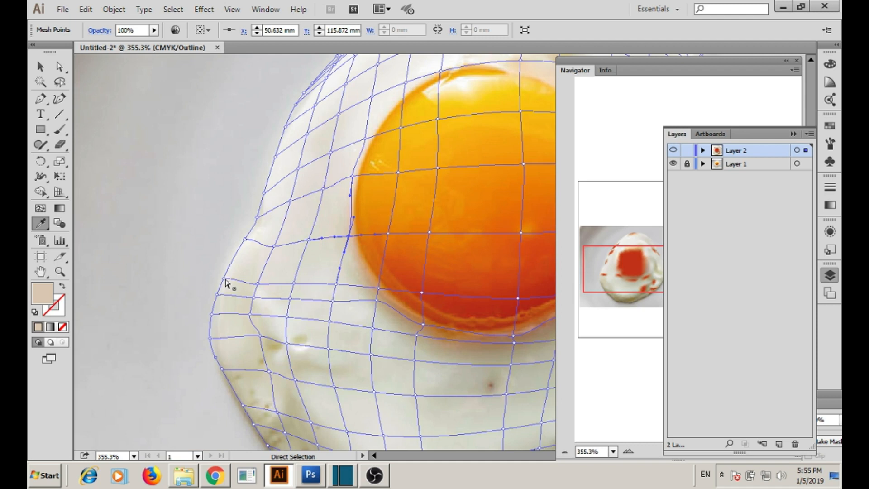
Check the mesh with Ctrl+Y, giving the left-bulge point egg white and lower-right points tan.
{"action": "left_click", "coordinate": [225, 281], "text": "ctrl"}
{"action": "key", "text": "ctrl+y"}
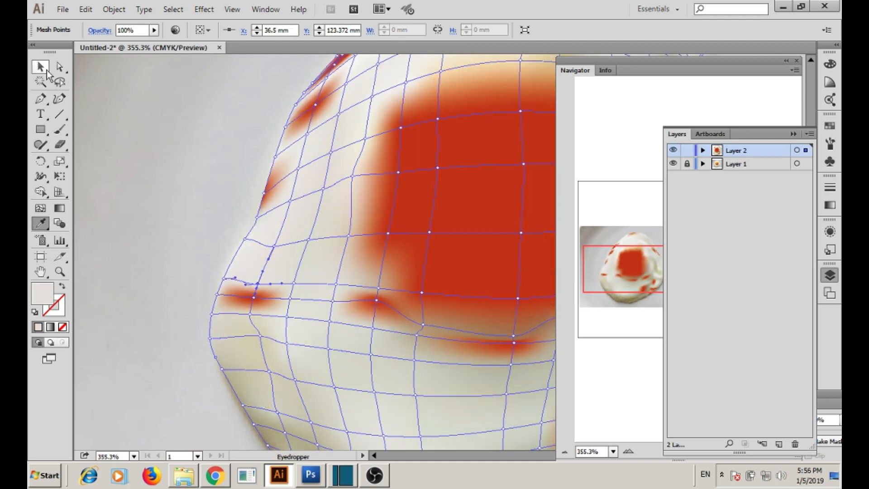
{"action": "left_click", "coordinate": [254, 299], "text": "ctrl"}
{"action": "key", "text": "ctrl+y"}
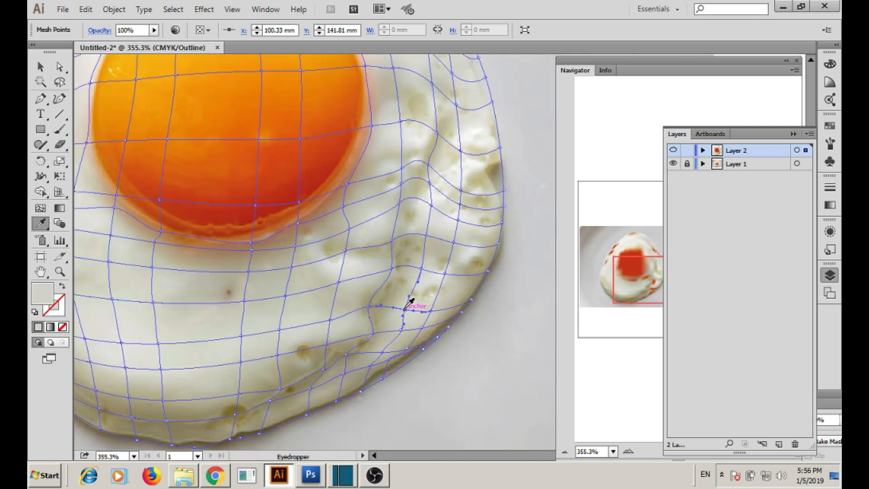
{"action": "left_click", "coordinate": [401, 326]}
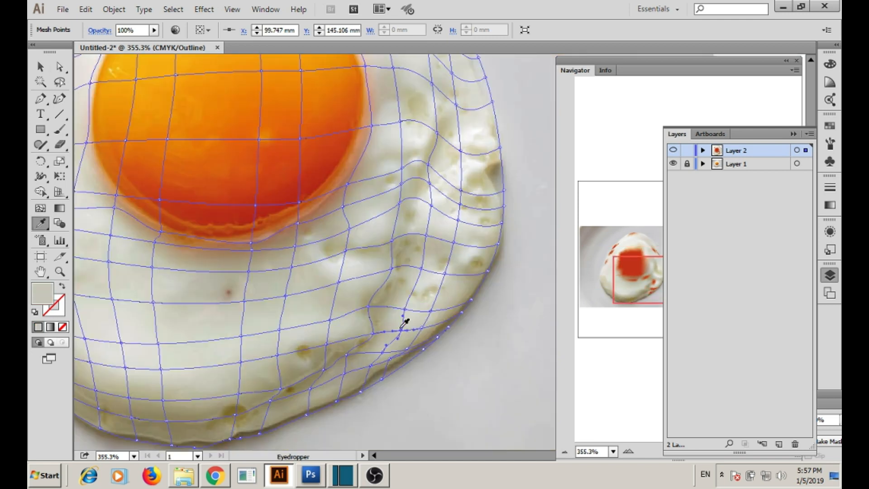
{"action": "left_click", "coordinate": [425, 324]}
{"action": "left_click", "coordinate": [403, 331], "text": "ctrl"}
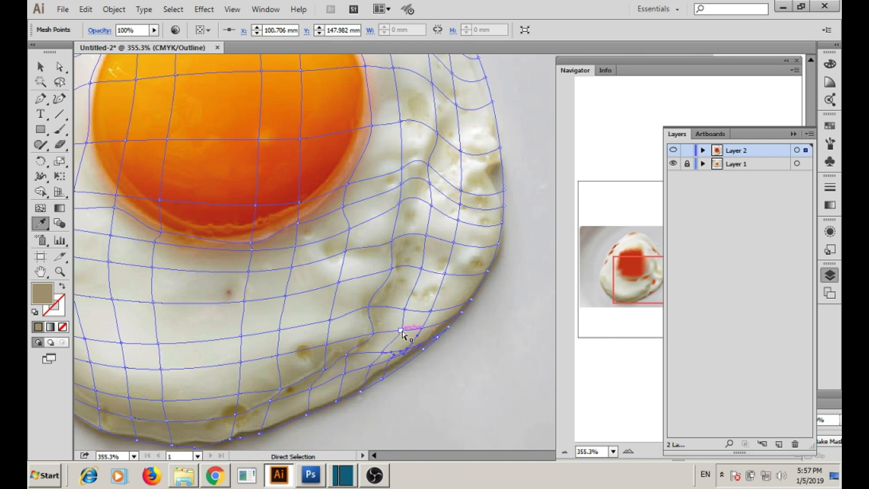
{"action": "left_click", "coordinate": [421, 268], "text": "ctrl"}
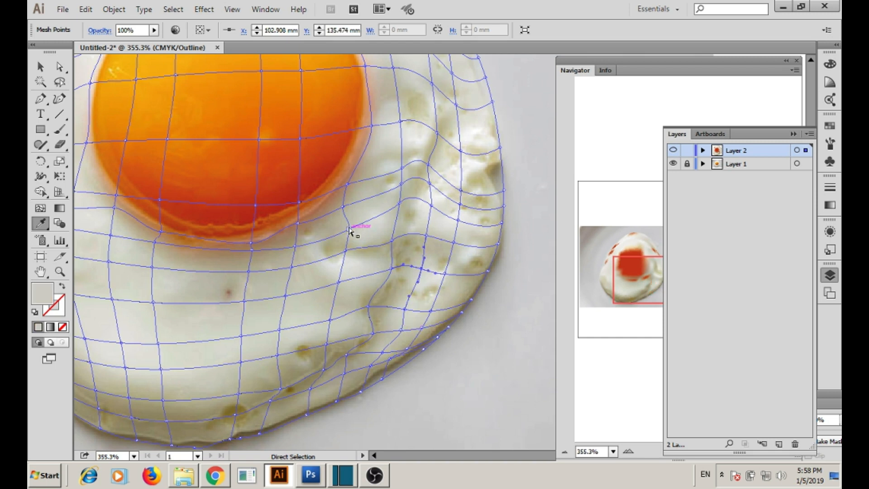
{"action": "left_click", "coordinate": [295, 246], "text": "ctrl"}
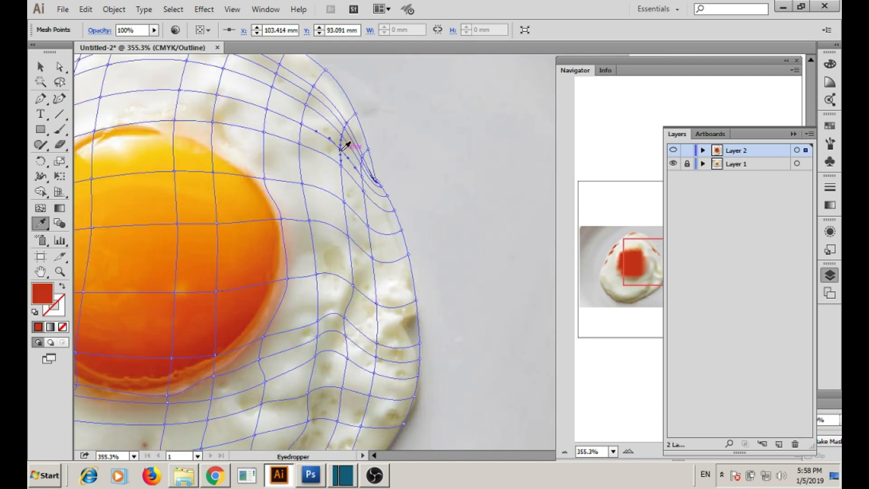
{"action": "key", "text": "ctrl+y"}
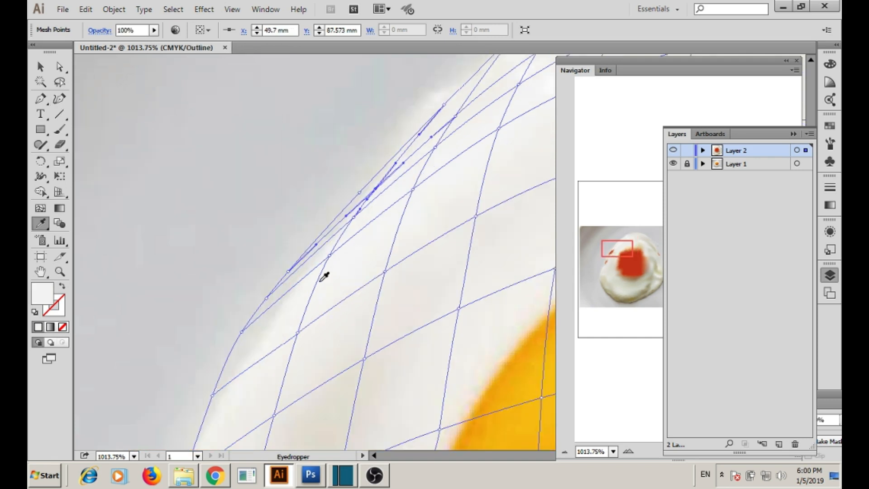
Select the red-tinted mesh points along the white's thin upper-left rim for resampling.
{"action": "left_click", "coordinate": [295, 264], "text": "ctrl"}
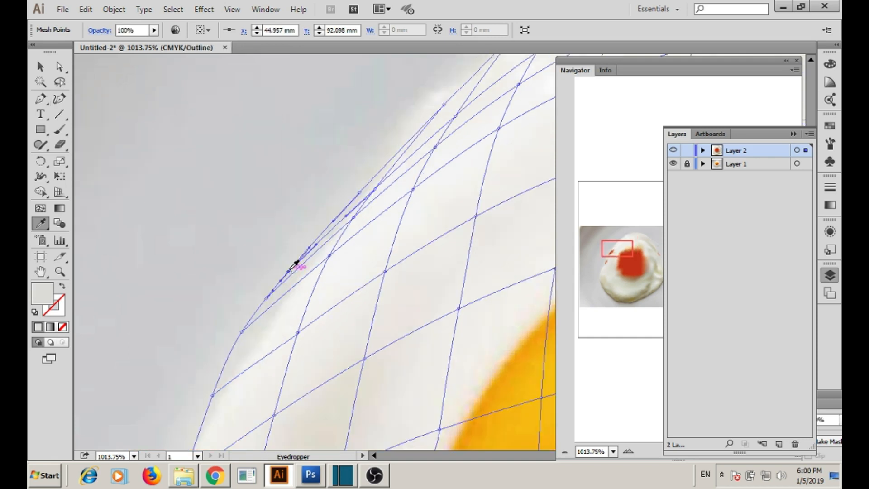
{"action": "left_click", "coordinate": [299, 330], "text": "ctrl"}
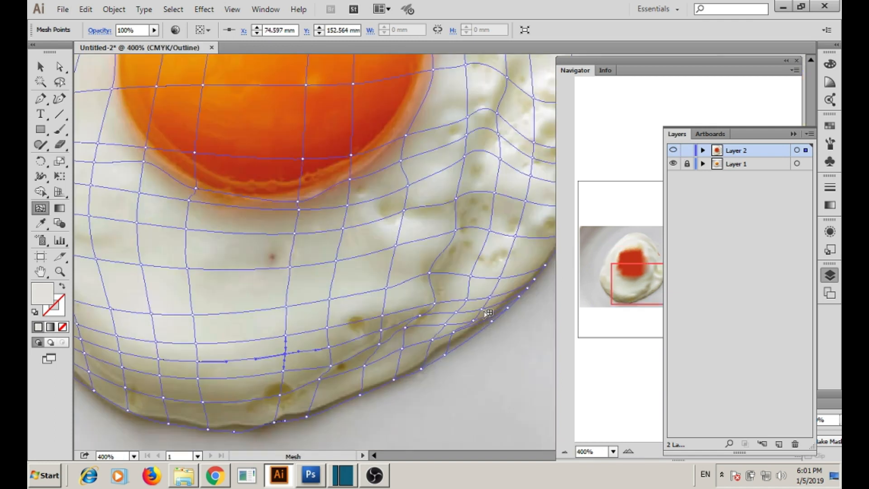
{"action": "key", "text": "a"}
{"action": "left_click", "coordinate": [507, 309]}
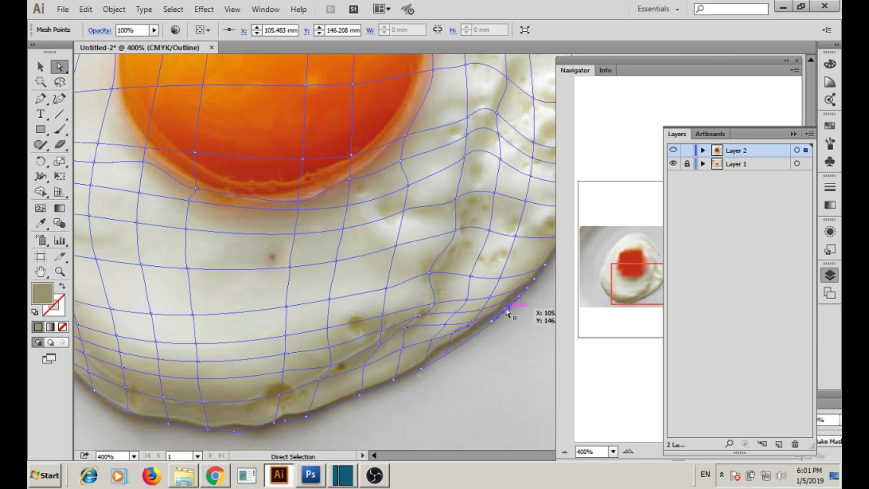
Sample tan and cream photo colours into the lower and lower-left rim points.
{"action": "left_click", "coordinate": [331, 366]}
{"action": "key", "text": "i"}
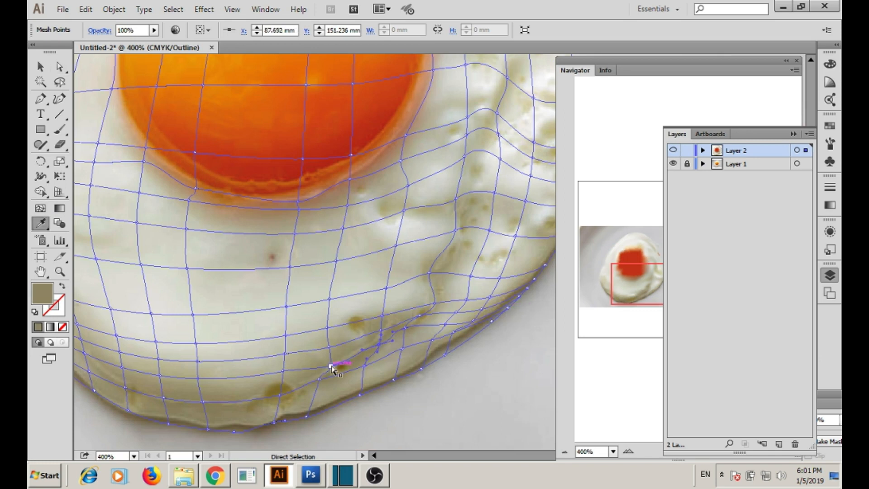
{"action": "left_click", "coordinate": [199, 378], "text": "ctrl"}
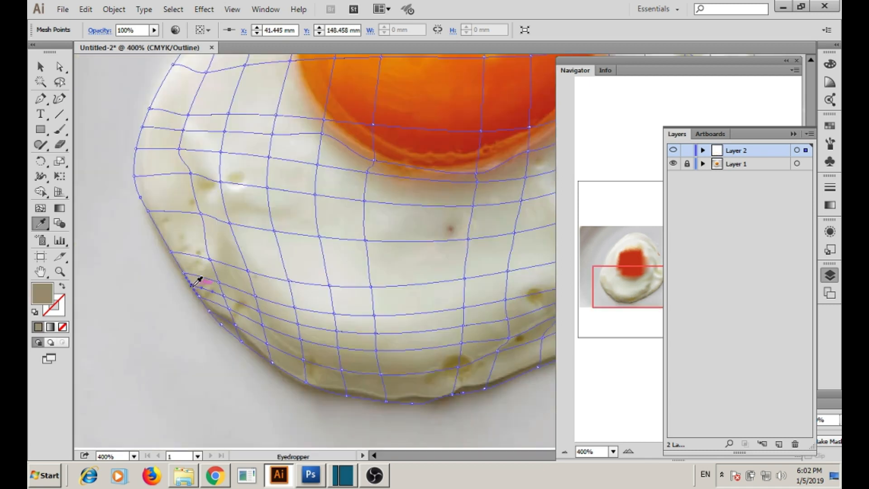
{"action": "left_click", "coordinate": [192, 285], "text": "ctrl"}
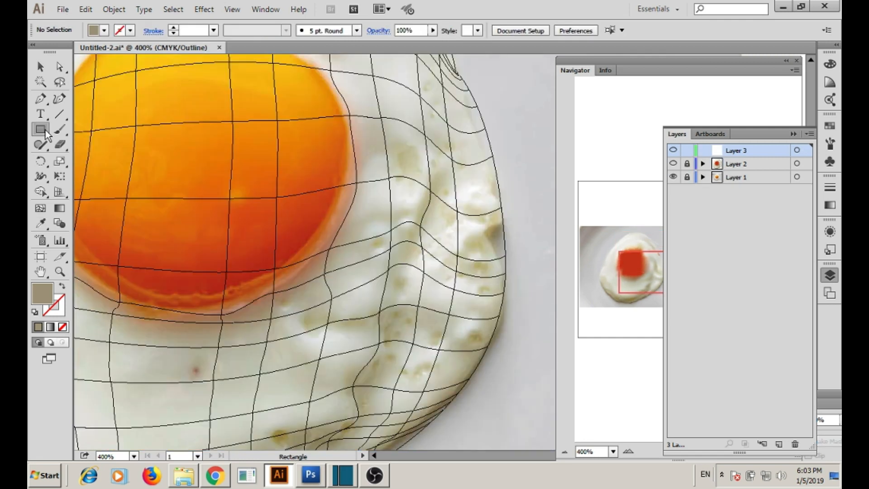
Pick a shape tool and the Mesh tool, then pan toward the yolk's speckles.
{"action": "left_click_drag", "start_coordinate": [40, 129], "coordinate": [69, 150]}
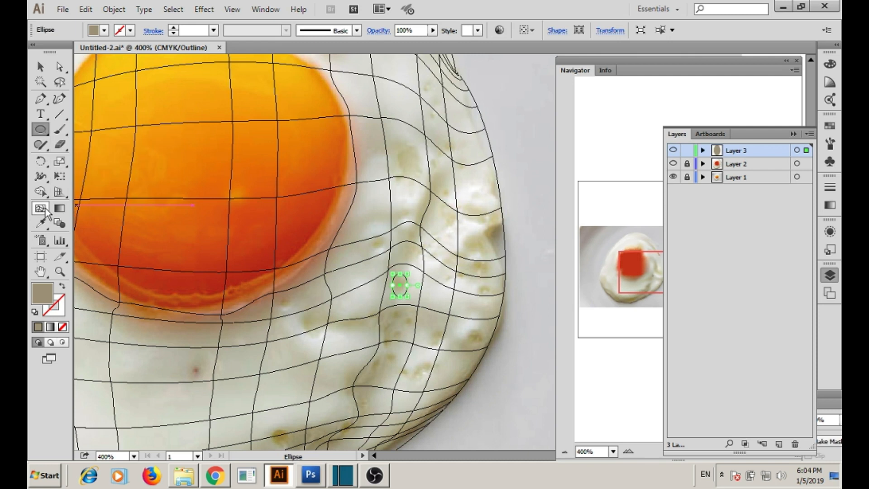
{"action": "left_click", "coordinate": [46, 208]}
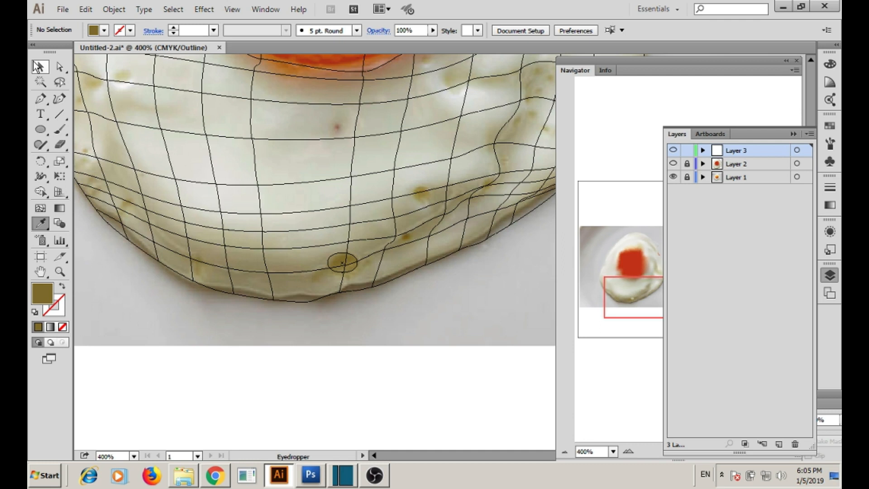
{"action": "left_click", "coordinate": [38, 67]}
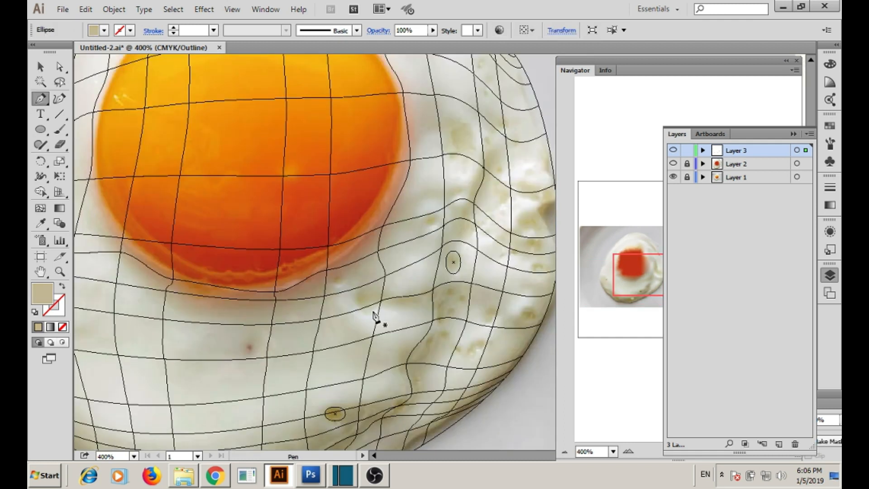
{"action": "left_click_drag", "start_coordinate": [295, 169], "coordinate": [318, 189]}
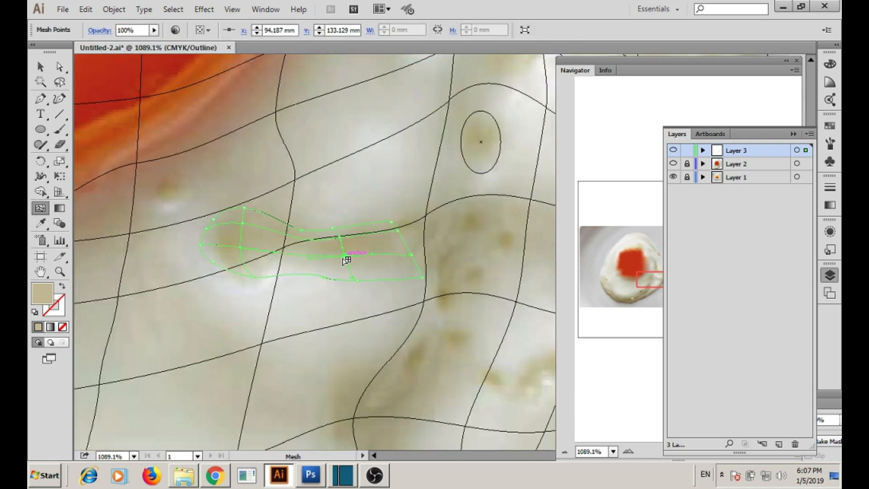
Add a mesh line across the elongated speckle and sample a tan photo colour into it.
{"action": "left_click", "coordinate": [223, 245]}
{"action": "key", "text": "i"}
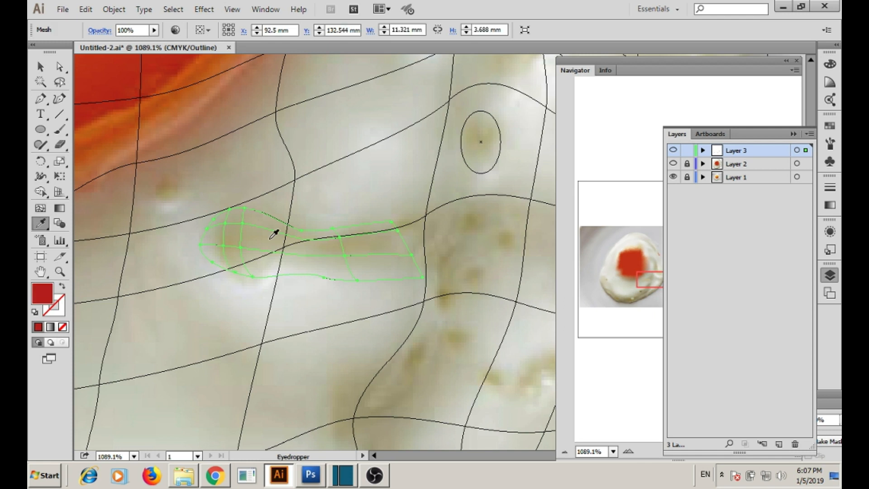
{"action": "left_click", "coordinate": [274, 235]}
{"action": "key", "text": "v"}
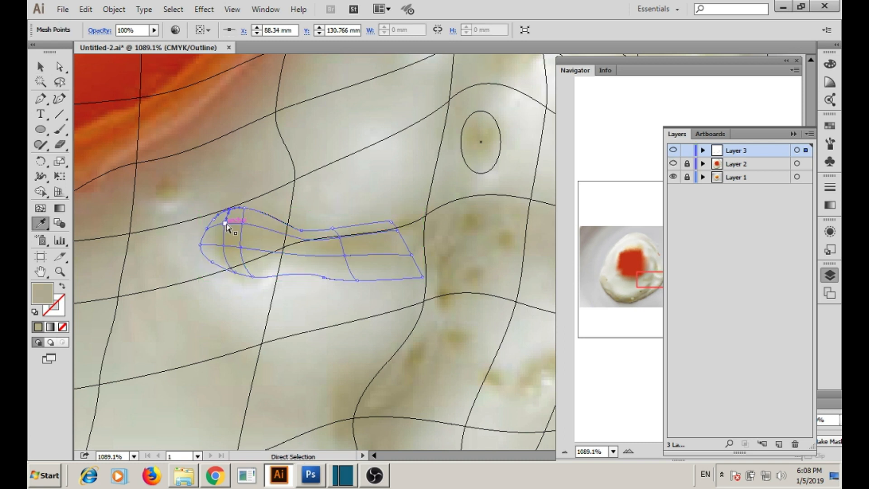
{"action": "left_click", "coordinate": [340, 237], "text": "ctrl"}
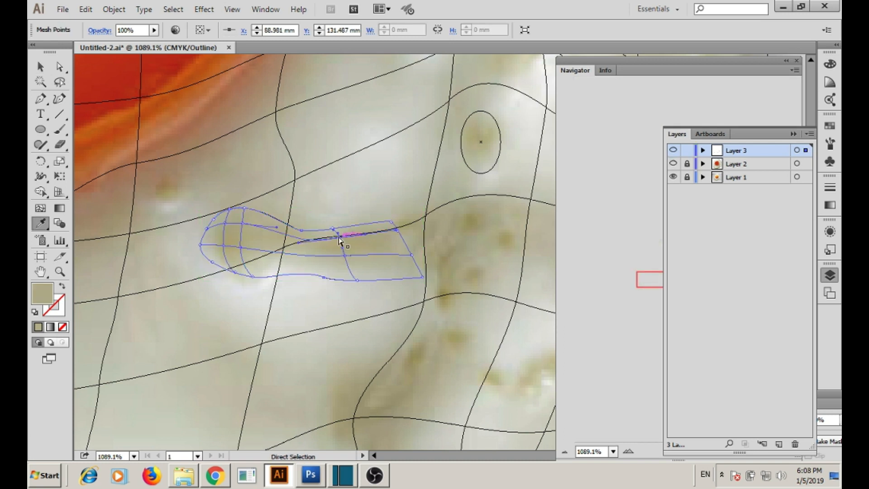
{"action": "left_click", "coordinate": [228, 240], "text": "ctrl"}
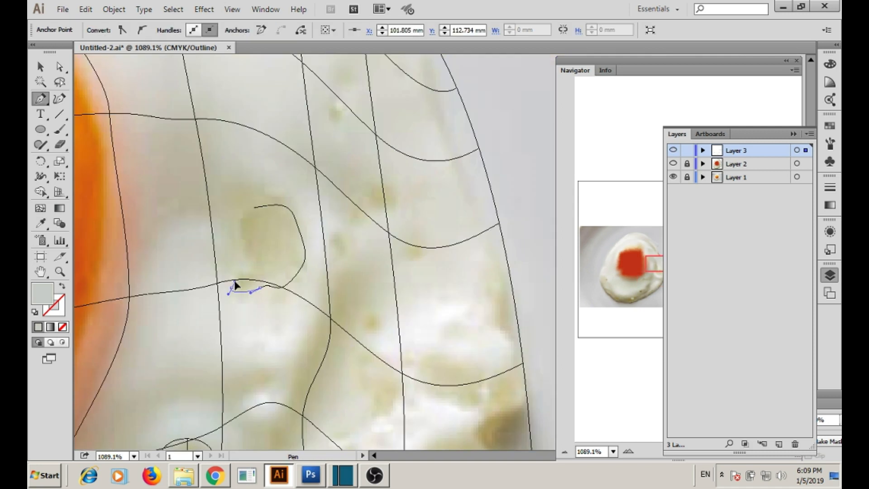
Trace the blob, add two mesh lines, recolour and nudge its lower point, then mesh the mushroom speckle.
{"action": "left_click_drag", "start_coordinate": [271, 205], "coordinate": [283, 202]}
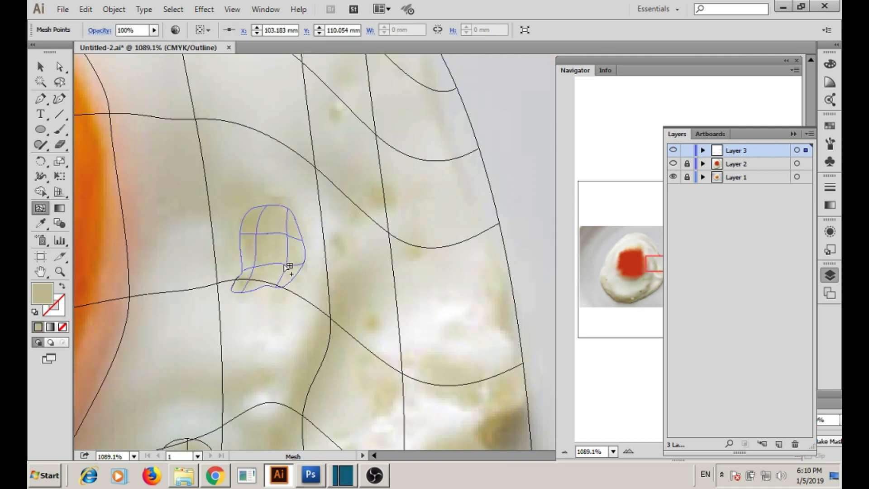
{"action": "left_click", "coordinate": [248, 234]}
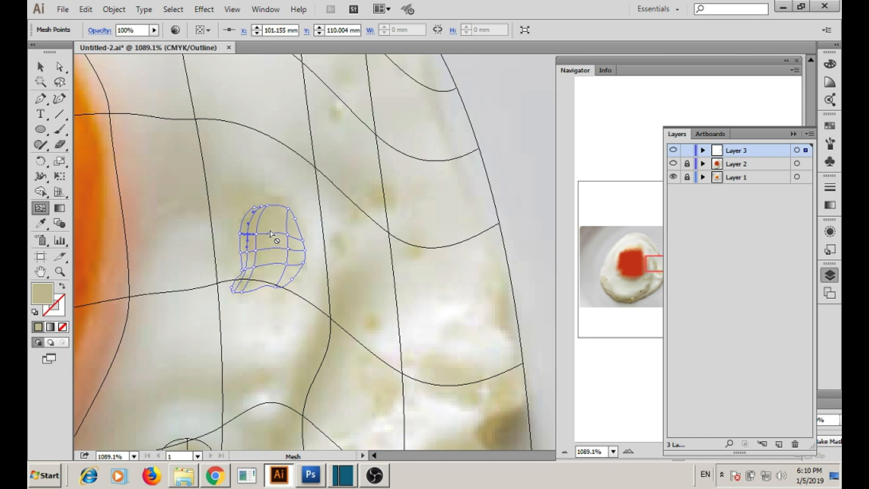
{"action": "left_click", "coordinate": [270, 233]}
{"action": "key", "text": "i"}
{"action": "left_click", "coordinate": [255, 250], "text": "ctrl"}
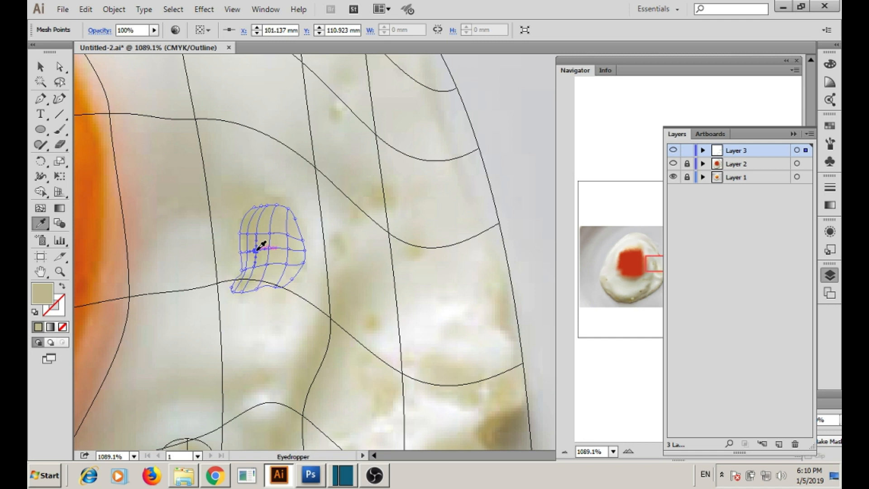
{"action": "left_click", "coordinate": [254, 268], "text": "ctrl"}
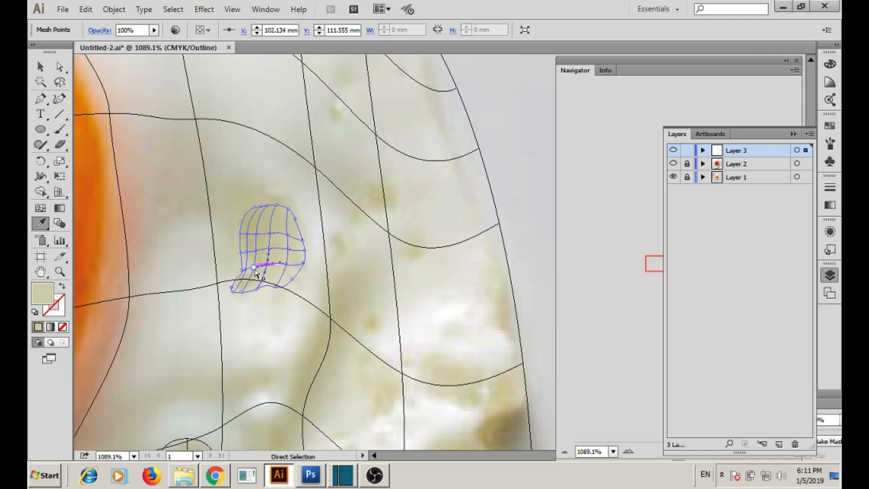
{"action": "left_click_drag", "start_coordinate": [254, 269], "coordinate": [240, 272]}
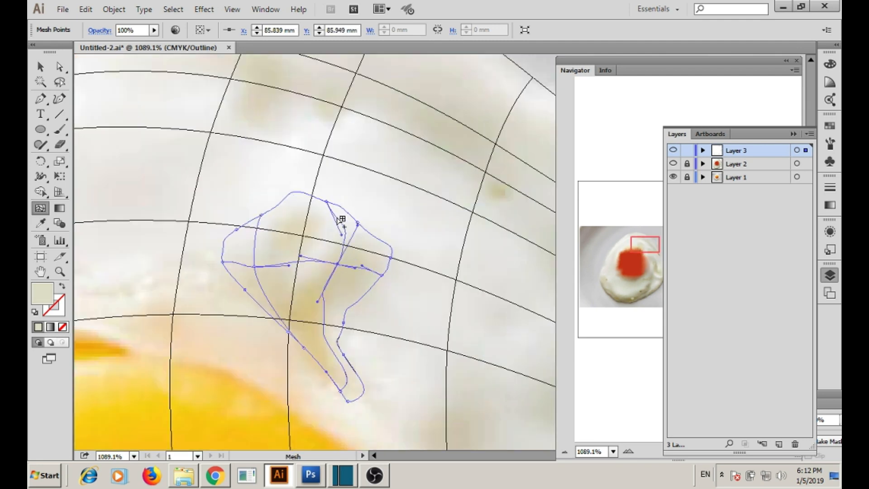
{"action": "left_click", "coordinate": [340, 219]}
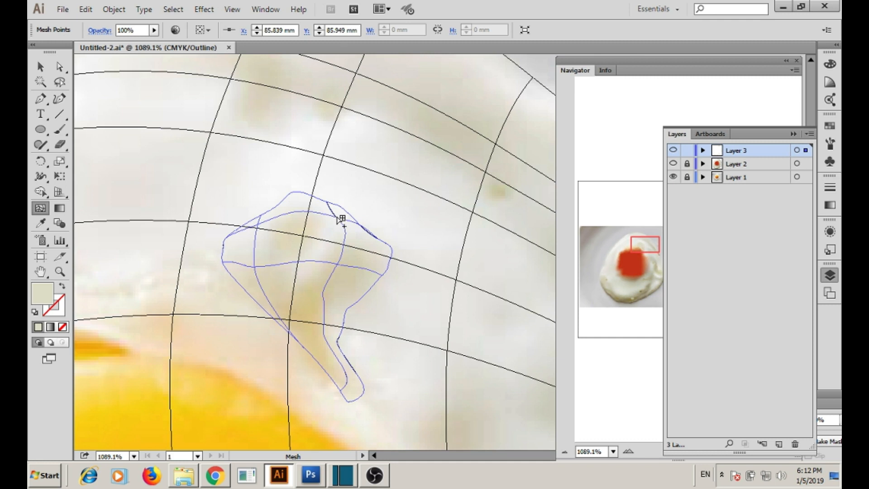
Sample photo tones onto the speckle mesh's lower tip, top, middle and left-edge points.
{"action": "key", "text": "i"}
{"action": "left_click", "coordinate": [340, 392], "text": "ctrl"}
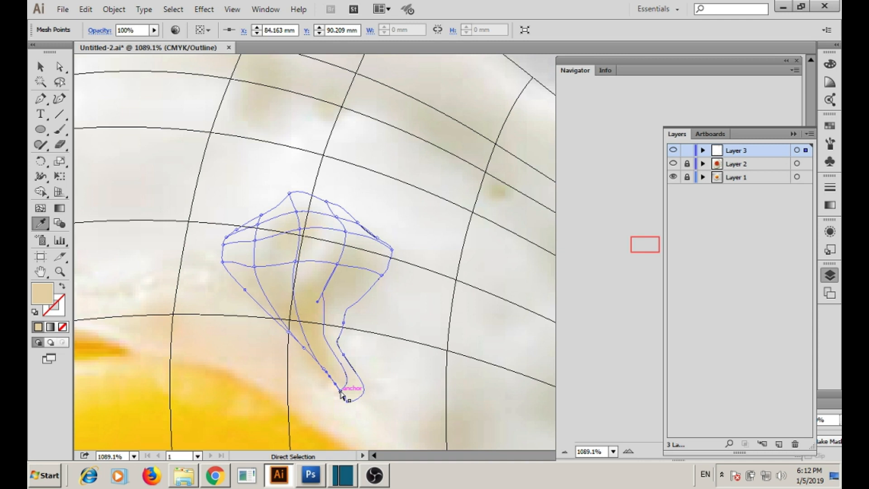
{"action": "left_click", "coordinate": [339, 221], "text": "ctrl"}
{"action": "left_click", "coordinate": [298, 263], "text": "ctrl"}
{"action": "left_click", "coordinate": [223, 262], "text": "ctrl"}
Pull the speckle's left-edge mesh point outward and sample a photo colour onto it.
{"action": "key", "text": "u"}
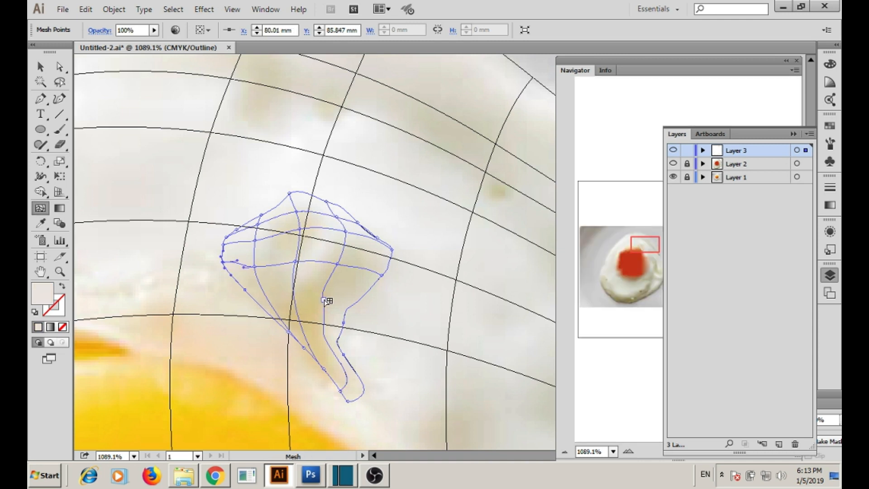
{"action": "left_click_drag", "start_coordinate": [325, 301], "coordinate": [299, 302]}
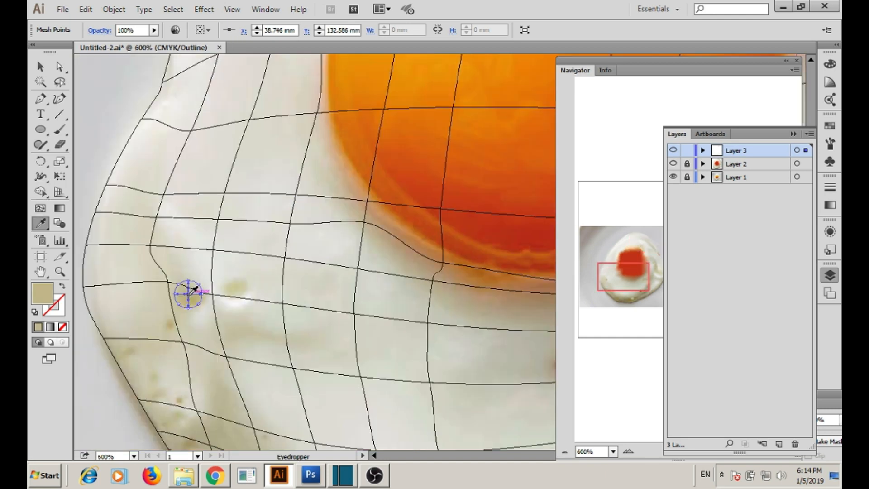
{"action": "left_click", "coordinate": [183, 288]}
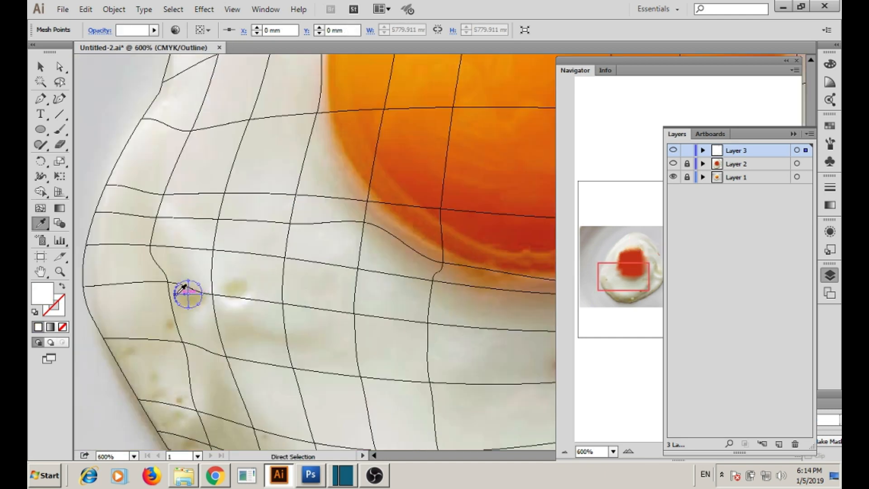
Colour the small circle mesh with a sampled speckle tone and shift it onto its speckle.
{"action": "left_click", "coordinate": [183, 289]}
{"action": "key", "text": "v"}
{"action": "left_click", "coordinate": [703, 150]}
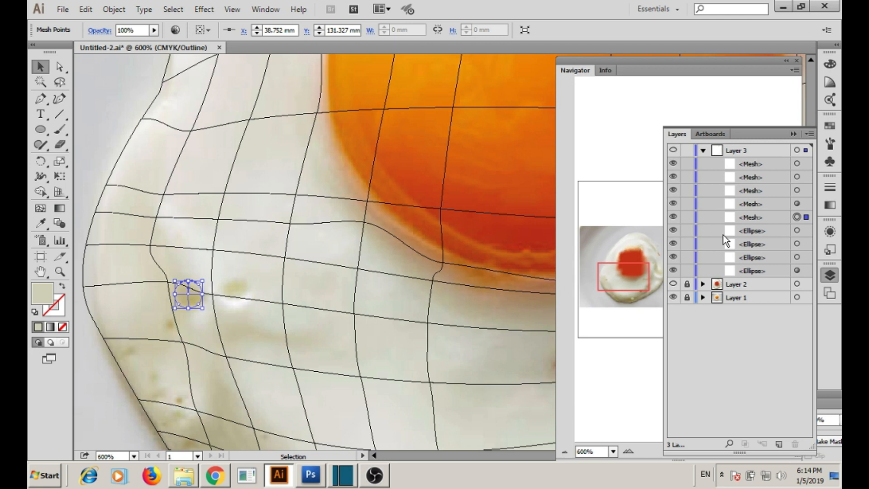
{"action": "left_click", "coordinate": [439, 229]}
{"action": "left_click", "coordinate": [187, 297]}
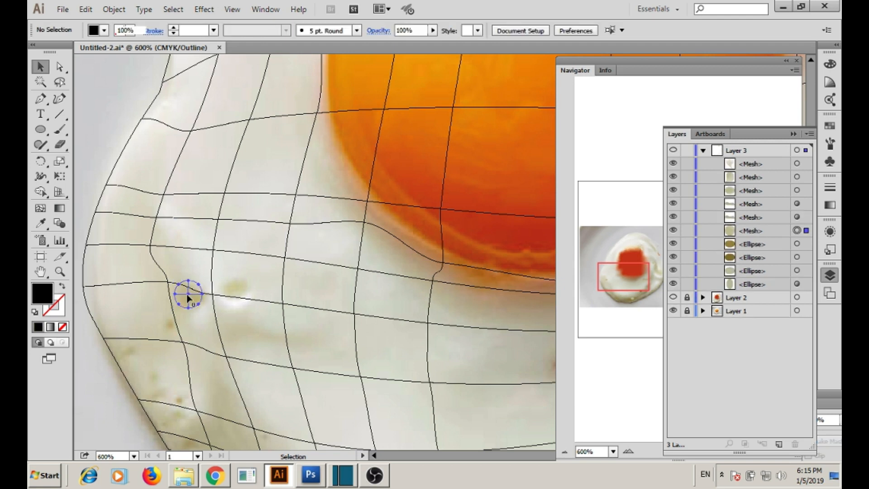
{"action": "scroll", "coordinate": [317, 272], "scroll_direction": "down", "scroll_amount": 3}
{"action": "key", "text": "ctrl+z"}
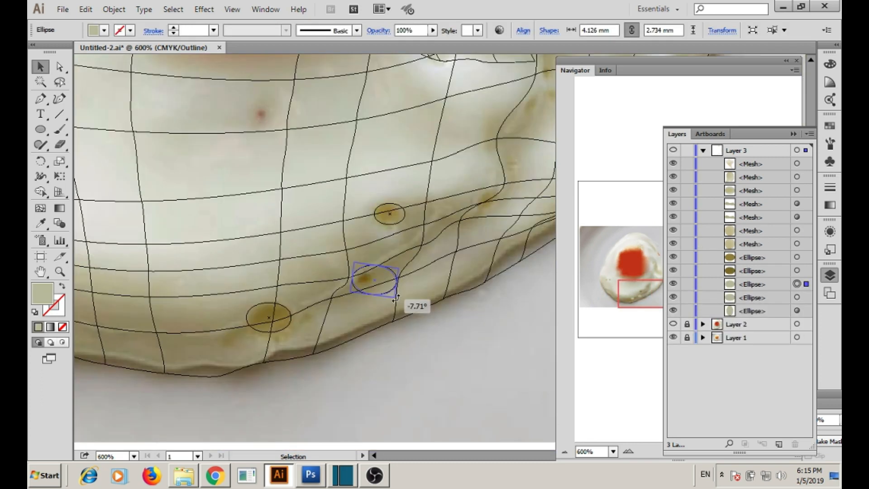
{"action": "left_click_drag", "start_coordinate": [396, 298], "coordinate": [398, 299]}
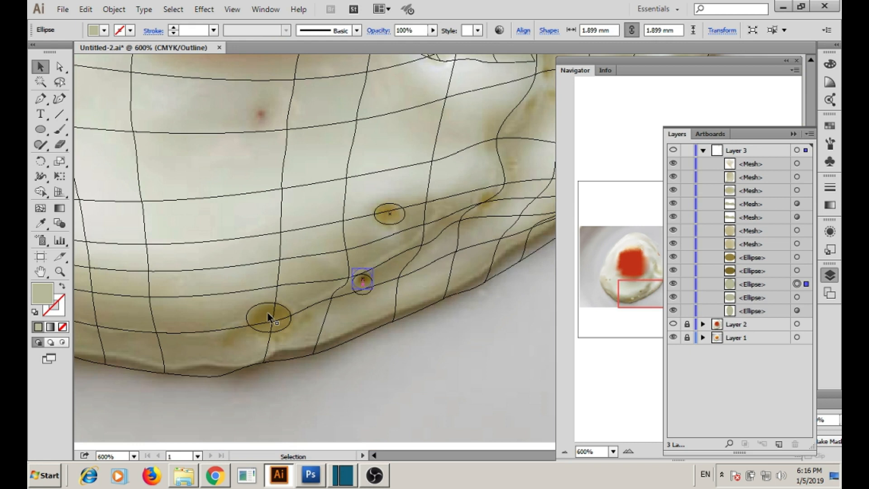
Turn the lower-left speckle ellipse into a mesh coloured with the sampled brown.
{"action": "left_click", "coordinate": [268, 319]}
{"action": "key", "text": "u"}
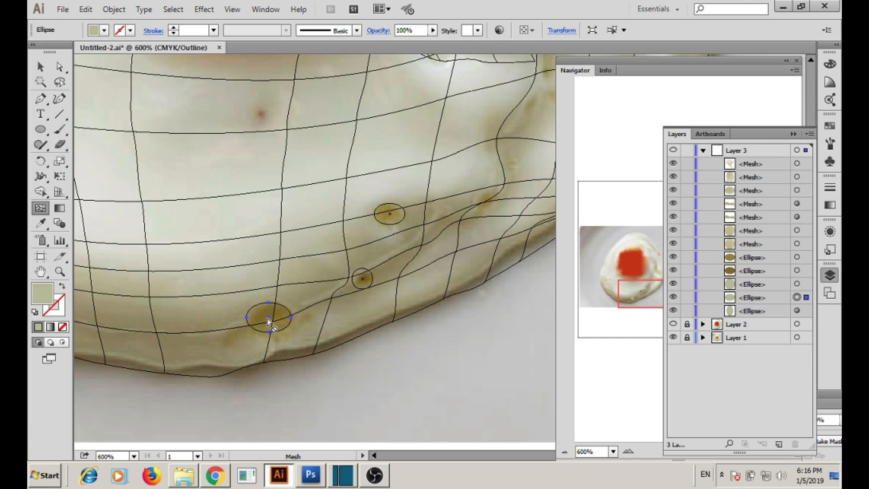
{"action": "left_click", "coordinate": [269, 318]}
{"action": "key", "text": "i"}
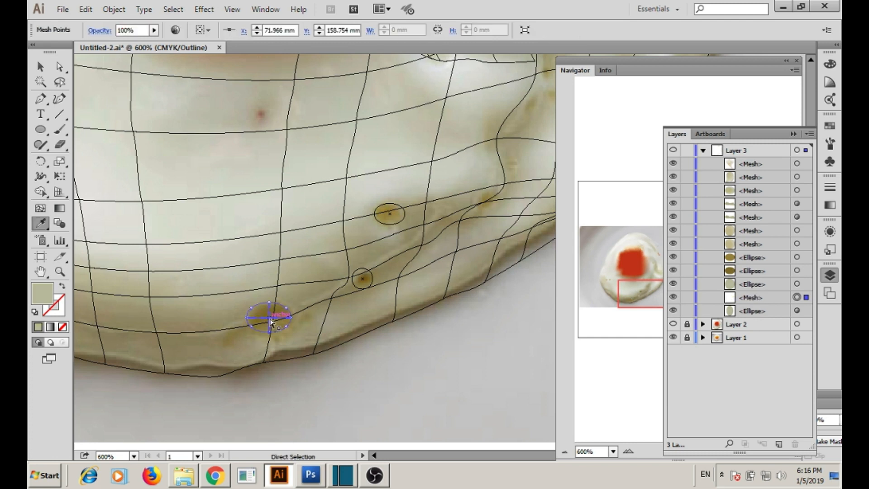
{"action": "left_click", "coordinate": [271, 320]}
Mesh the small right-side ellipse and move it over its speckle.
{"action": "left_click_drag", "start_coordinate": [448, 149], "coordinate": [171, 358]}
{"action": "key", "text": "v"}
{"action": "left_click", "coordinate": [291, 195]}
{"action": "key", "text": "u"}
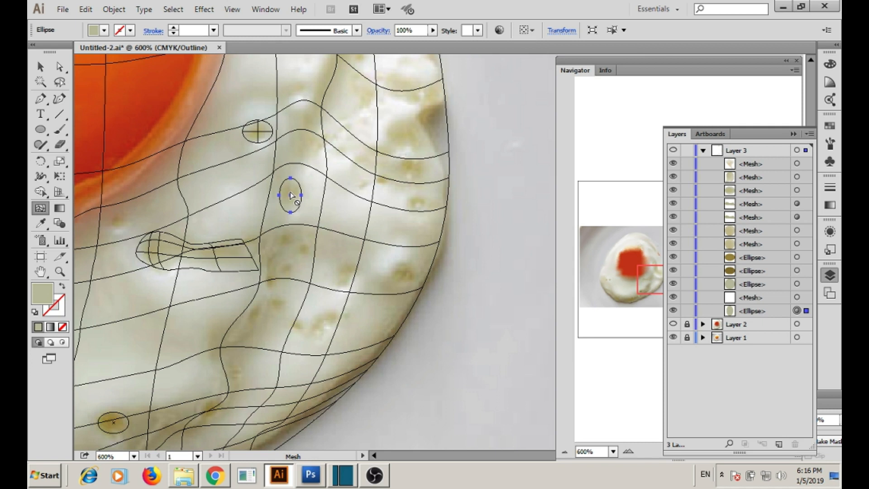
{"action": "left_click", "coordinate": [291, 195]}
{"action": "key", "text": "v"}
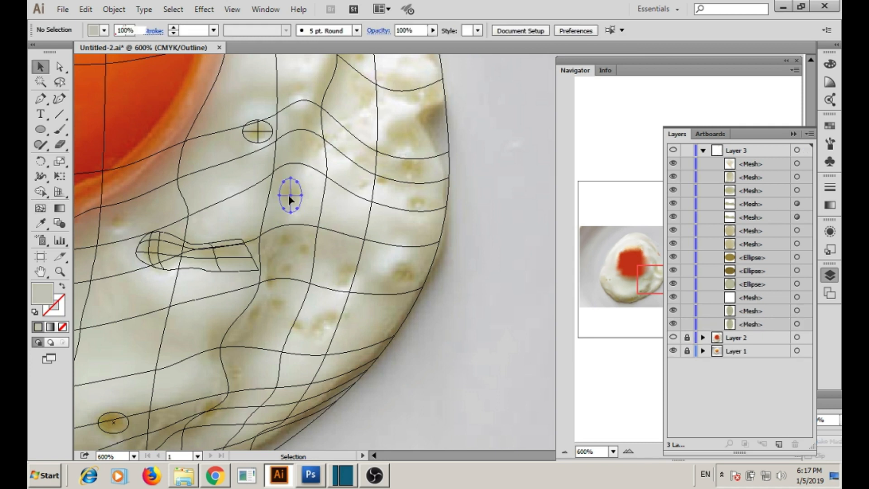
{"action": "left_click_drag", "start_coordinate": [289, 195], "coordinate": [399, 270]}
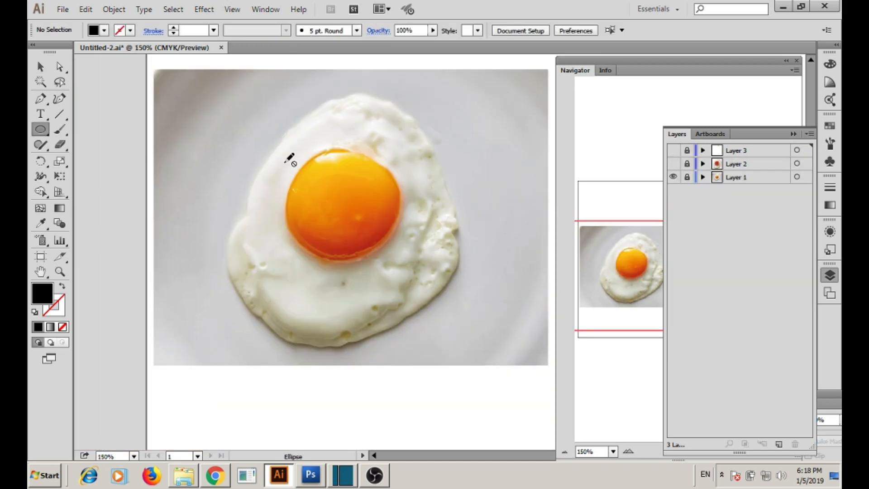
Draw a circle over the yolk and add three horizontal and four vertical mesh lines.
{"action": "left_click_drag", "start_coordinate": [286, 156], "coordinate": [420, 243]}
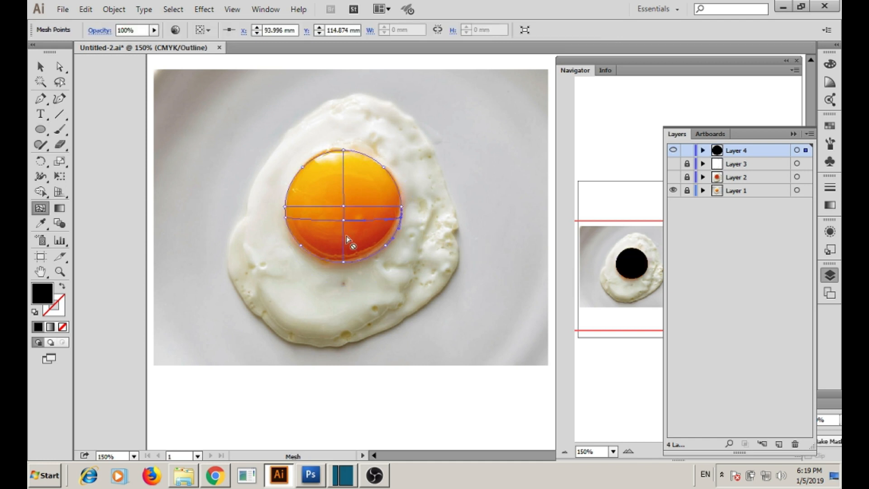
{"action": "left_click", "coordinate": [344, 230]}
{"action": "left_click", "coordinate": [343, 247]}
{"action": "left_click", "coordinate": [343, 194]}
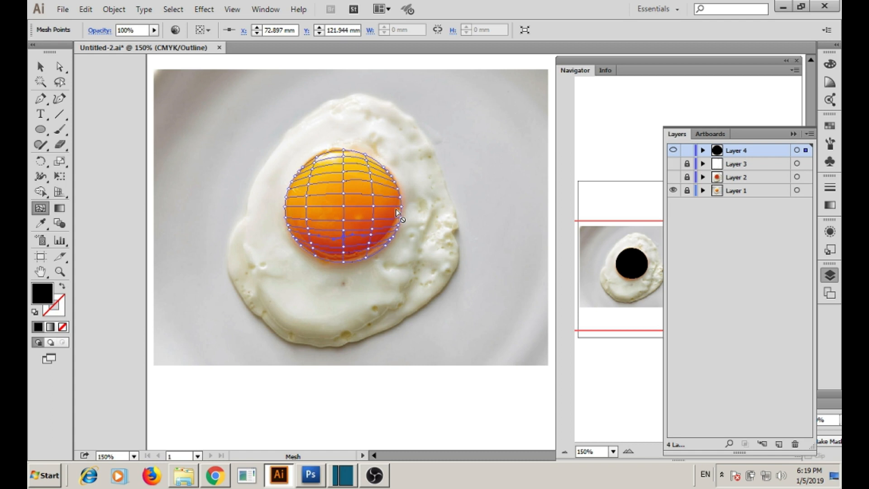
{"action": "left_click", "coordinate": [385, 207]}
{"action": "left_click", "coordinate": [293, 207]}
{"action": "left_click", "coordinate": [324, 206]}
{"action": "left_click", "coordinate": [358, 206]}
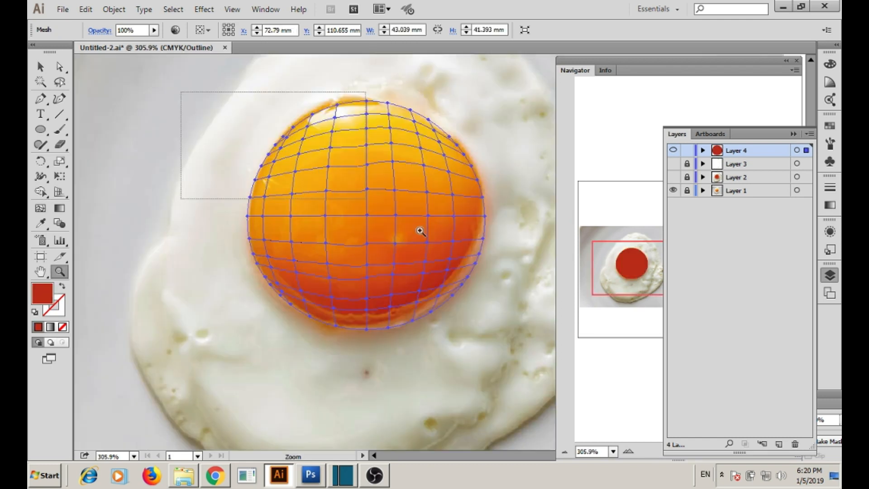
Nudge the yolk mesh up slightly and sample photo colours onto its top-edge points.
{"action": "key", "text": "a"}
{"action": "left_click_drag", "start_coordinate": [334, 158], "coordinate": [336, 153]}
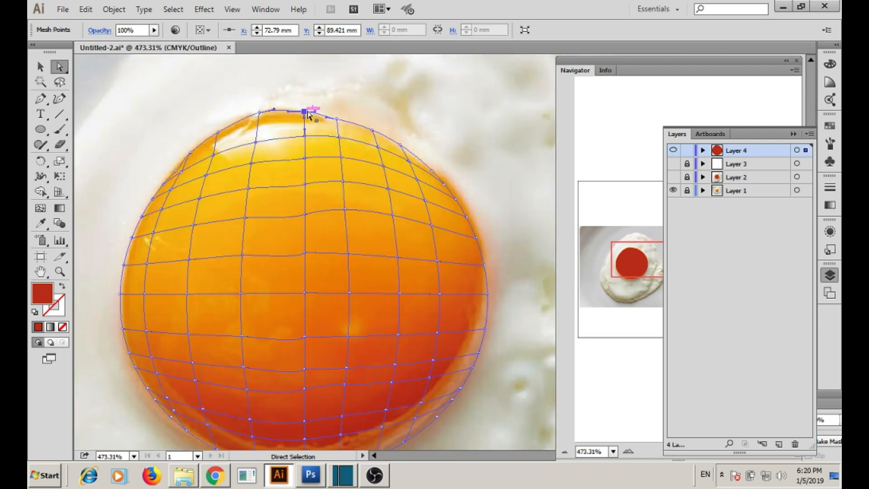
{"action": "key", "text": "i"}
{"action": "left_click", "coordinate": [330, 123]}
{"action": "left_click", "coordinate": [382, 126], "text": "ctrl"}
{"action": "left_click", "coordinate": [401, 145], "text": "ctrl"}
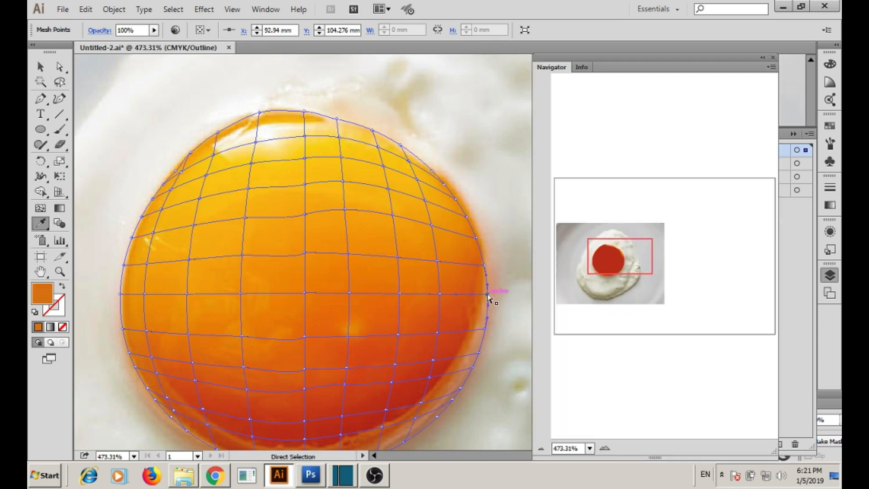
Colour the yolk's right-edge points brown to dark brown and its left-edge points orange-brown and red.
{"action": "left_click", "coordinate": [487, 294], "text": "ctrl"}
{"action": "left_click", "coordinate": [488, 294]}
{"action": "left_click", "coordinate": [485, 330], "text": "ctrl"}
{"action": "left_click", "coordinate": [485, 329]}
{"action": "left_click", "coordinate": [478, 354], "text": "ctrl"}
{"action": "left_click", "coordinate": [479, 353]}
{"action": "left_click", "coordinate": [473, 368], "text": "ctrl"}
{"action": "left_click", "coordinate": [474, 367]}
{"action": "left_click", "coordinate": [461, 388], "text": "ctrl"}
{"action": "left_click", "coordinate": [461, 389]}
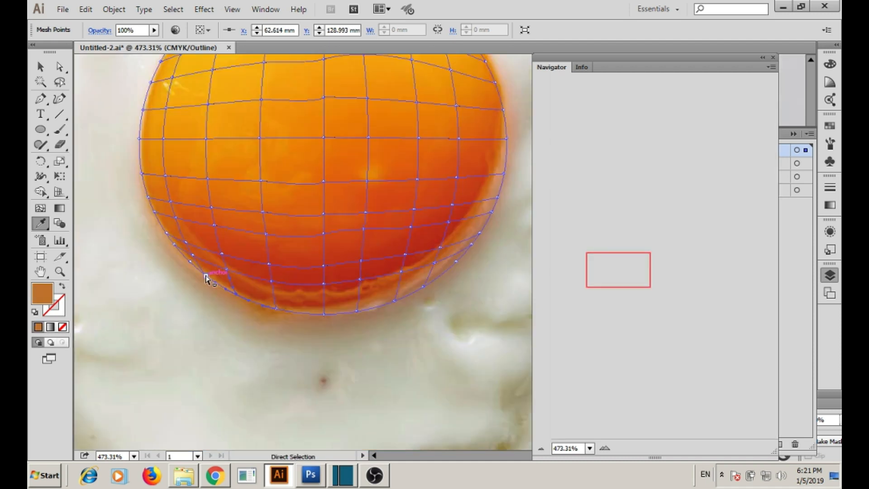
{"action": "left_click", "coordinate": [174, 245], "text": "ctrl"}
{"action": "left_click", "coordinate": [174, 245]}
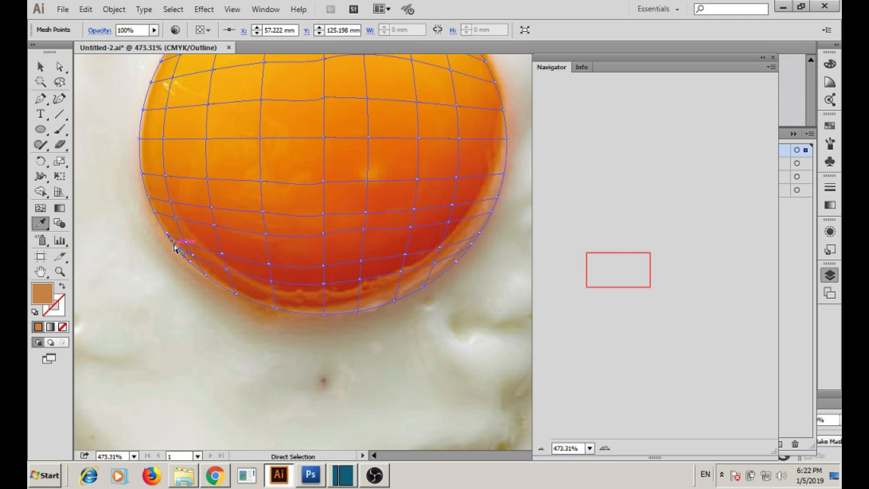
{"action": "left_click", "coordinate": [142, 173], "text": "ctrl"}
{"action": "left_click", "coordinate": [144, 172]}
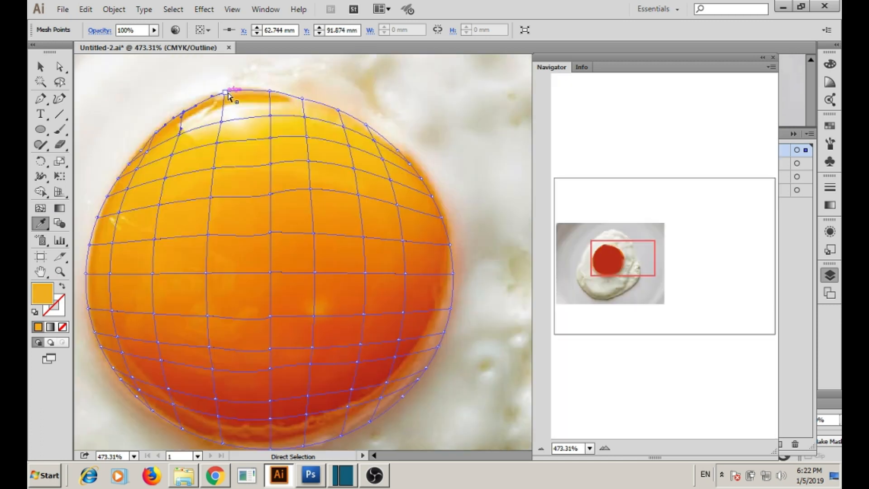
Give the upper inner yolk points light yellow, yellow, red and orange sampled tones.
{"action": "left_click", "coordinate": [344, 127]}
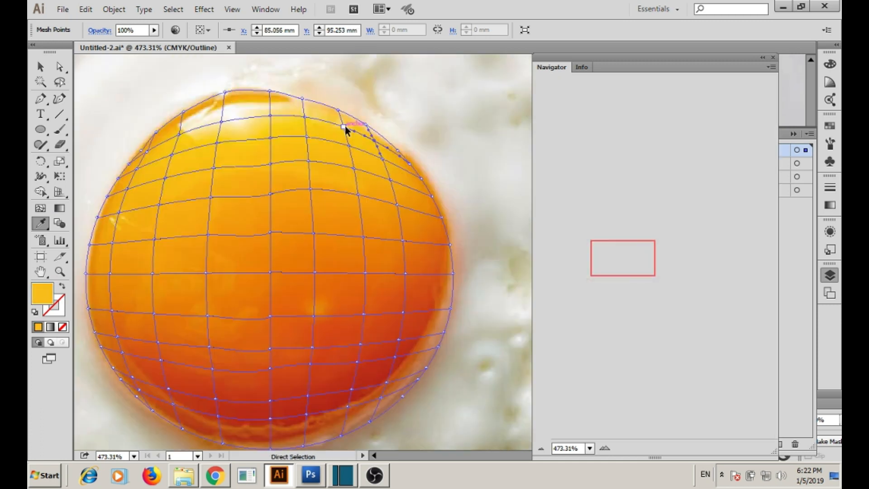
{"action": "left_click", "coordinate": [271, 117]}
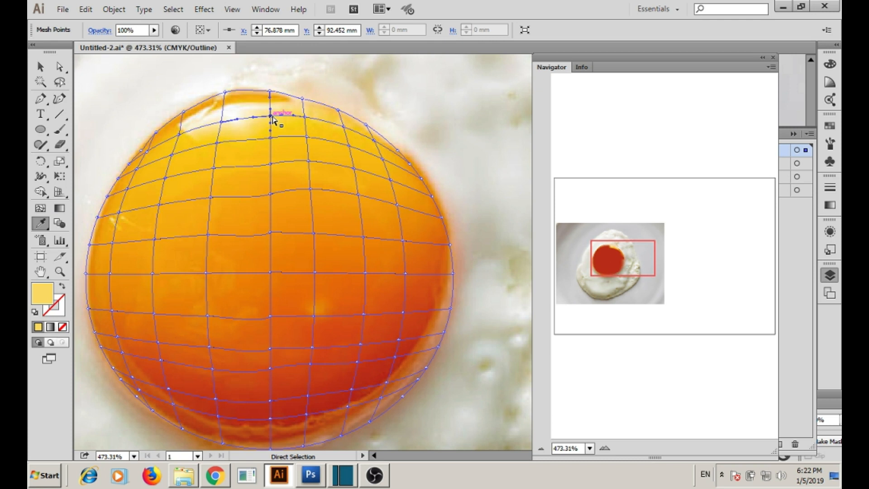
{"action": "left_click", "coordinate": [385, 154]}
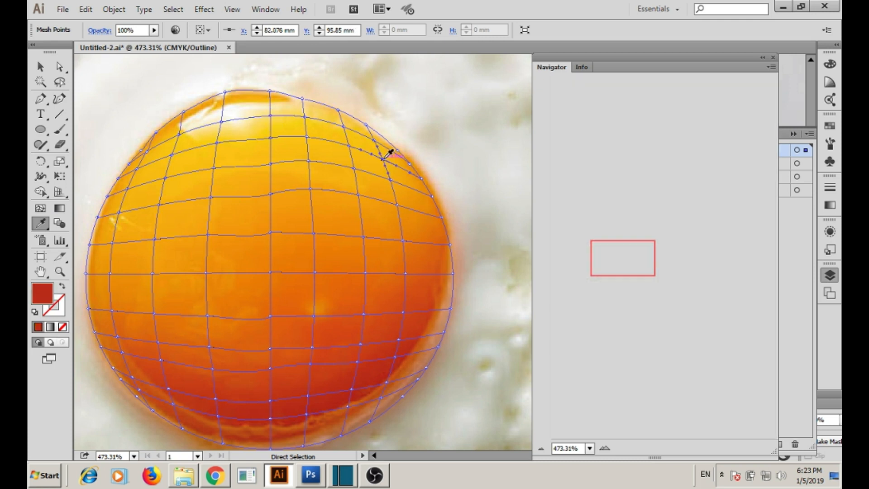
{"action": "left_click", "coordinate": [310, 161]}
{"action": "left_click", "coordinate": [216, 165]}
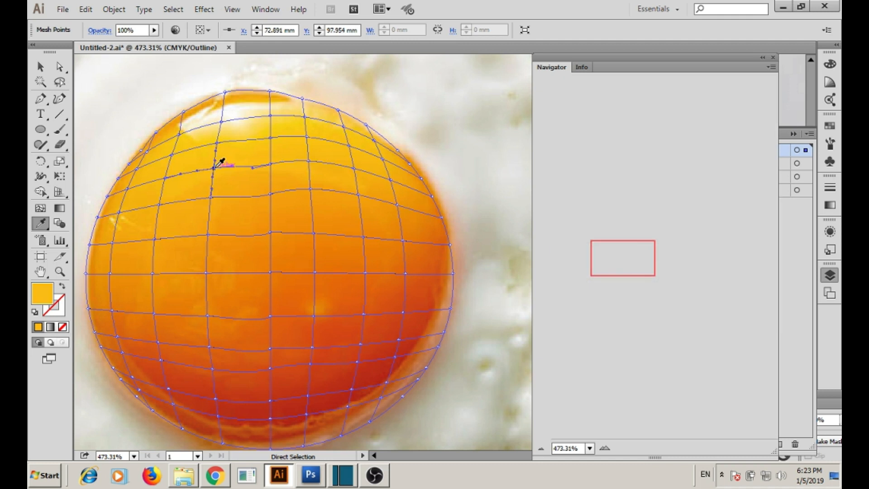
{"action": "left_click", "coordinate": [133, 183]}
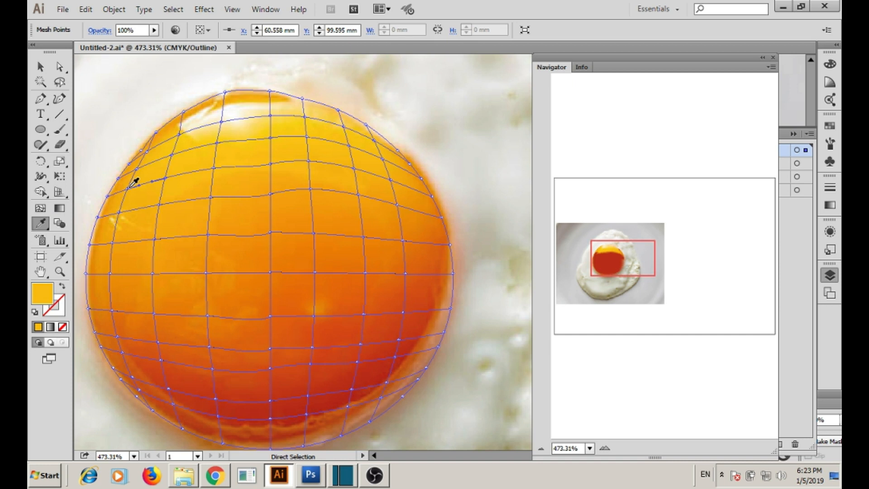
{"action": "left_click", "coordinate": [404, 241]}
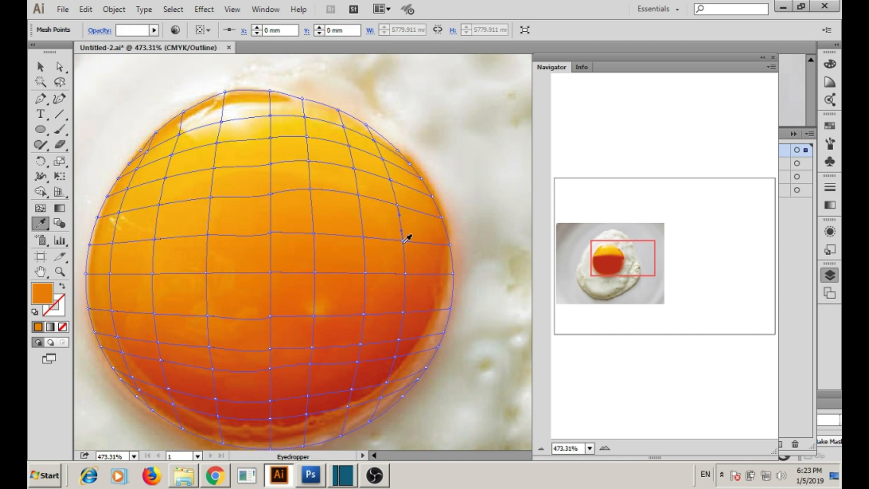
{"action": "left_click", "coordinate": [270, 232], "text": "ctrl"}
Sample lighter and deeper orange onto the yolk's left and lower-left mesh points.
{"action": "left_click", "coordinate": [209, 234], "text": "ctrl"}
{"action": "left_click", "coordinate": [208, 234]}
{"action": "left_click", "coordinate": [155, 239], "text": "ctrl"}
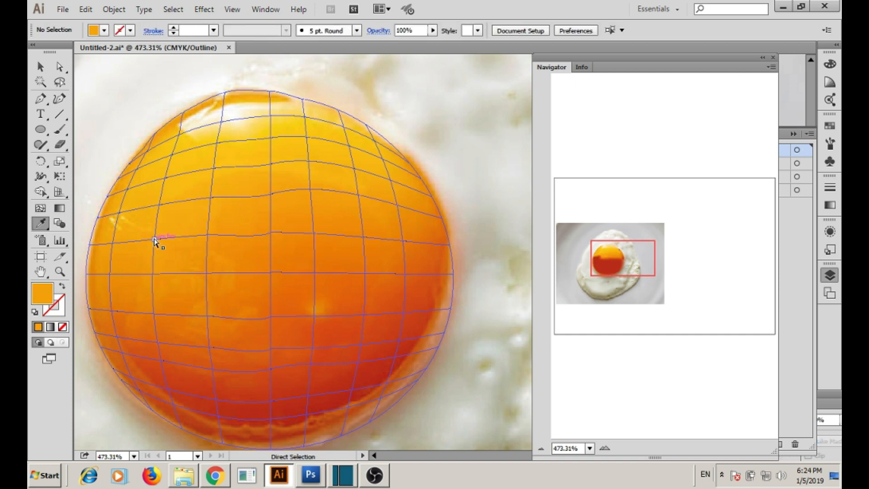
{"action": "left_click", "coordinate": [112, 243], "text": "ctrl"}
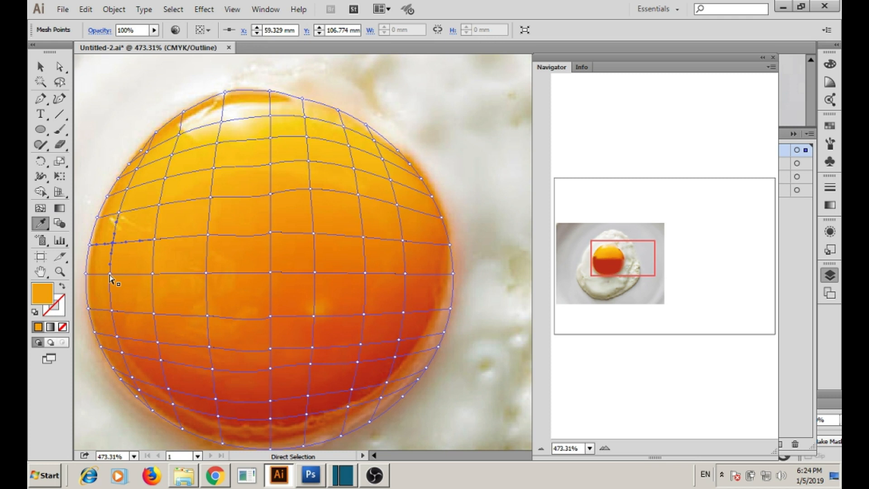
{"action": "left_click", "coordinate": [110, 275]}
{"action": "left_click", "coordinate": [152, 313], "text": "ctrl"}
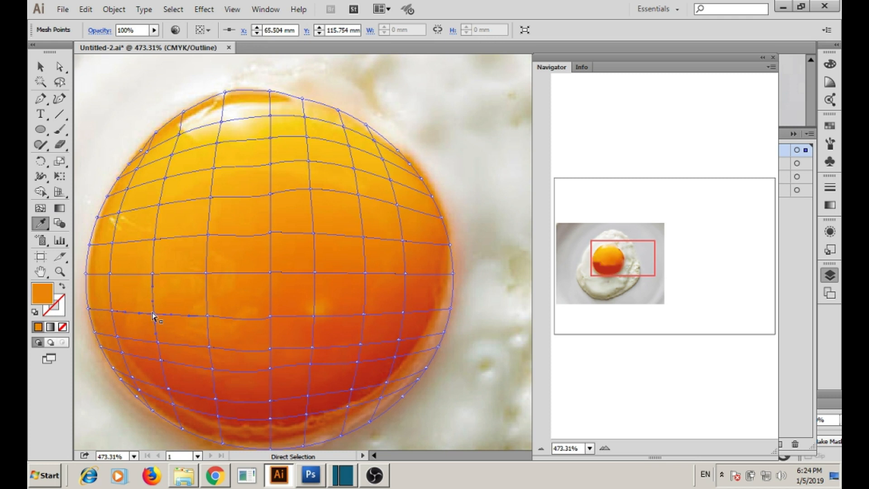
{"action": "left_click", "coordinate": [153, 316]}
{"action": "left_click", "coordinate": [209, 348], "text": "ctrl"}
Colour the lower-right and bottom yolk points redder orange, brownish orange and orange-red.
{"action": "left_click", "coordinate": [314, 348], "text": "ctrl"}
{"action": "left_click", "coordinate": [316, 349]}
{"action": "left_click", "coordinate": [399, 340], "text": "ctrl"}
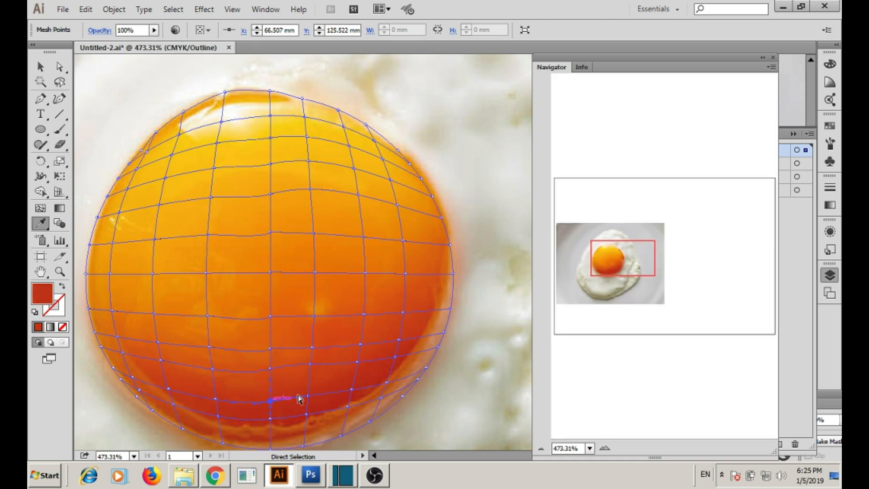
{"action": "left_click", "coordinate": [349, 403], "text": "ctrl"}
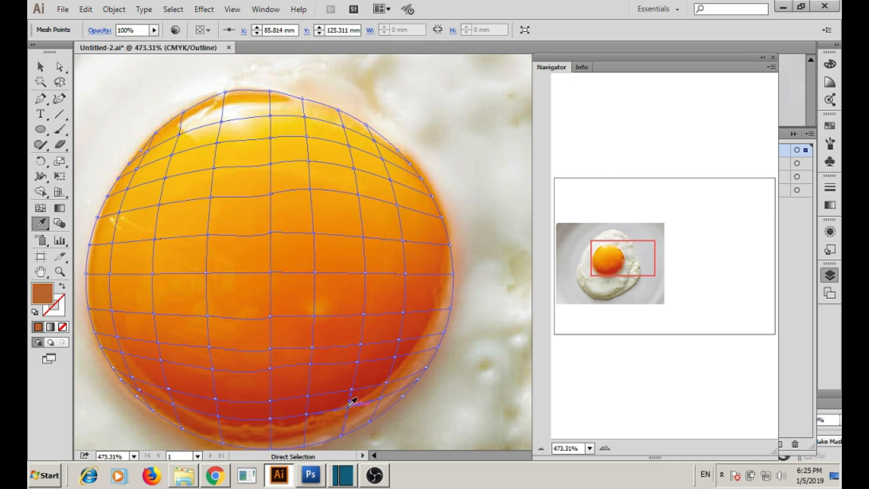
{"action": "left_click", "coordinate": [349, 408]}
{"action": "left_click", "coordinate": [218, 416], "text": "ctrl"}
{"action": "left_click", "coordinate": [152, 410], "text": "ctrl"}
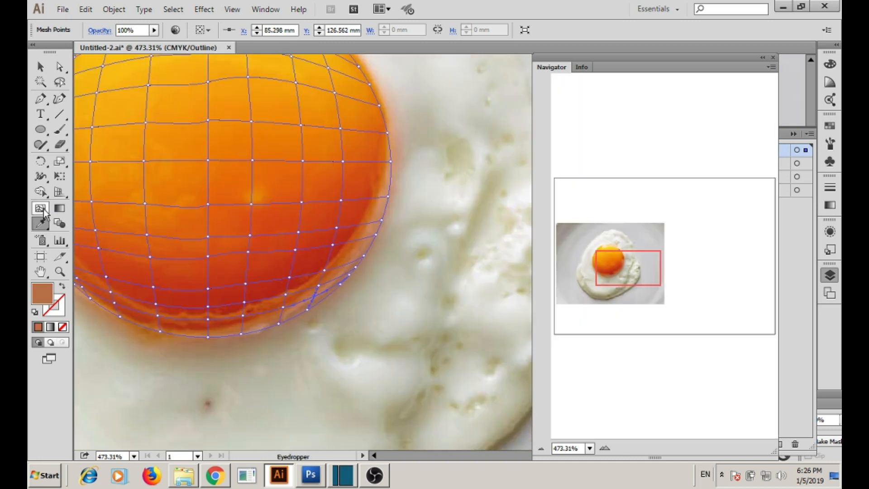
Sample a dull brown onto a mid yolk point and a pale highlight onto a top-edge point.
{"action": "key", "text": "z"}
{"action": "key", "text": "i"}
{"action": "left_click", "coordinate": [327, 295]}
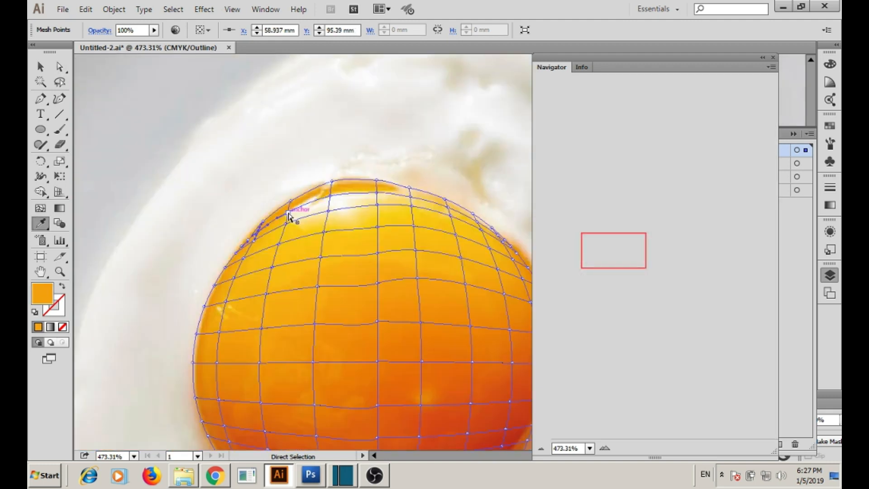
{"action": "left_click", "coordinate": [382, 195]}
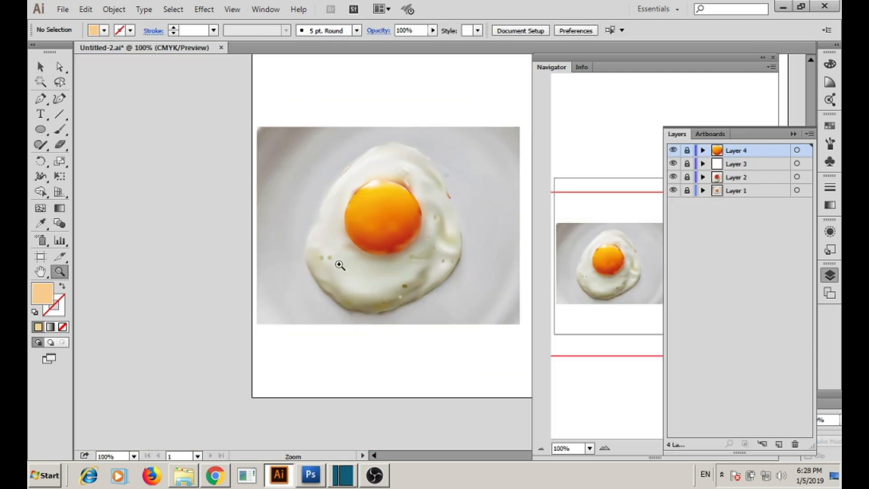
Bring the whole egg into view and align the peach rectangle's top with the photo's top.
{"action": "left_click_drag", "start_coordinate": [561, 196], "coordinate": [626, 205]}
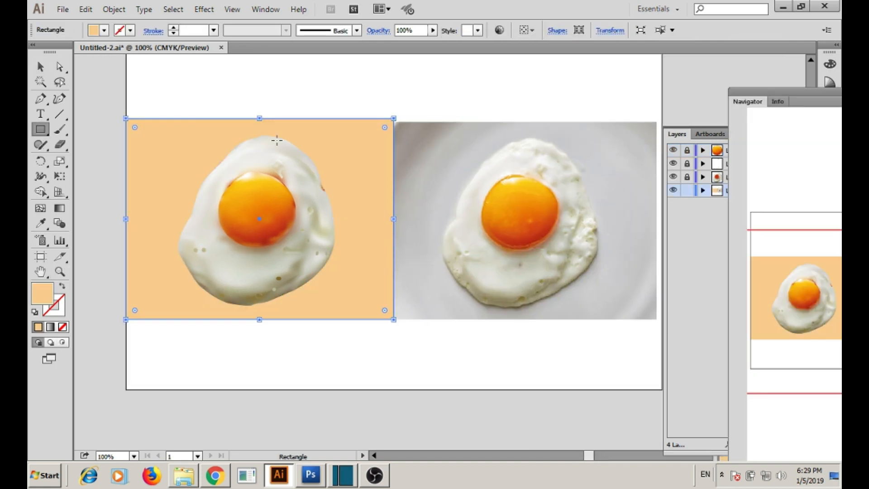
{"action": "left_click_drag", "start_coordinate": [259, 119], "coordinate": [259, 123]}
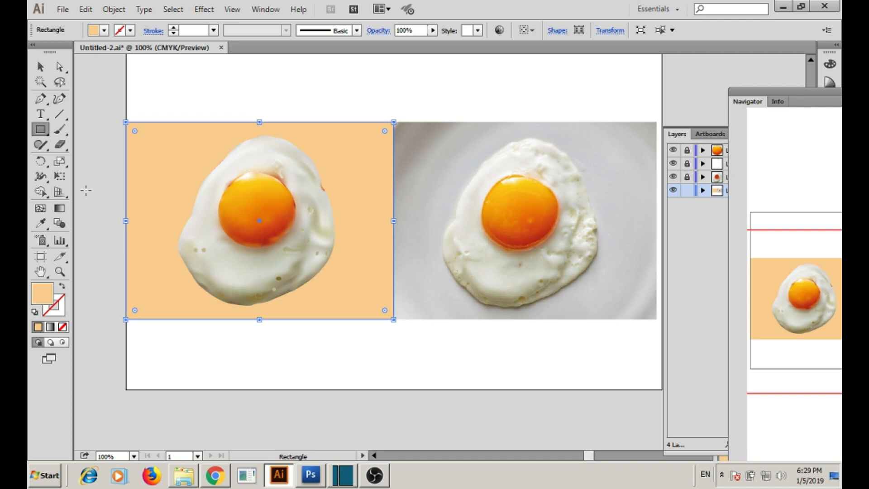